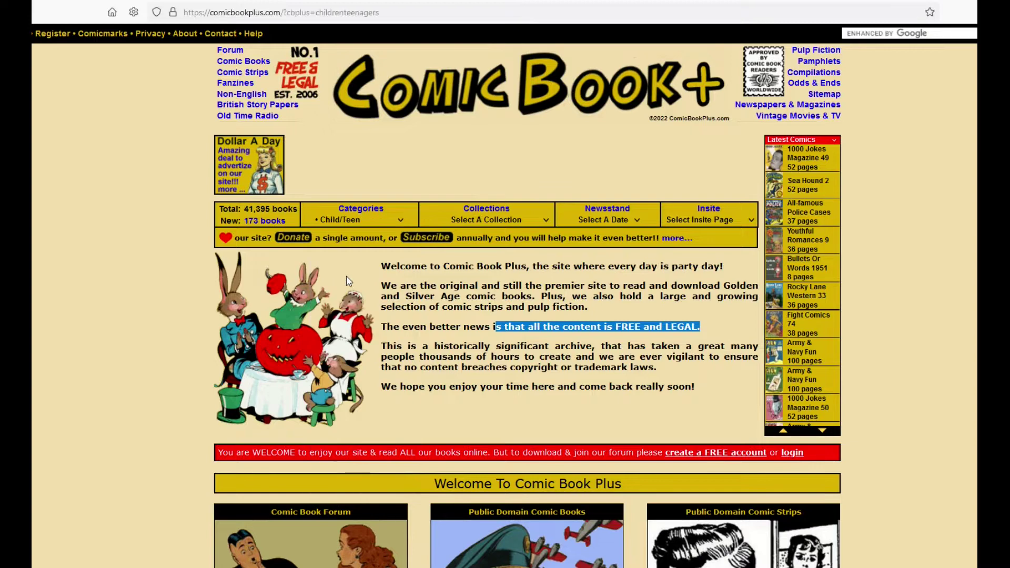
# Look through the titles on the first page of the Children/Teenagers category, noting the page count.
pyautogui.scroll(-8, 348, 269)
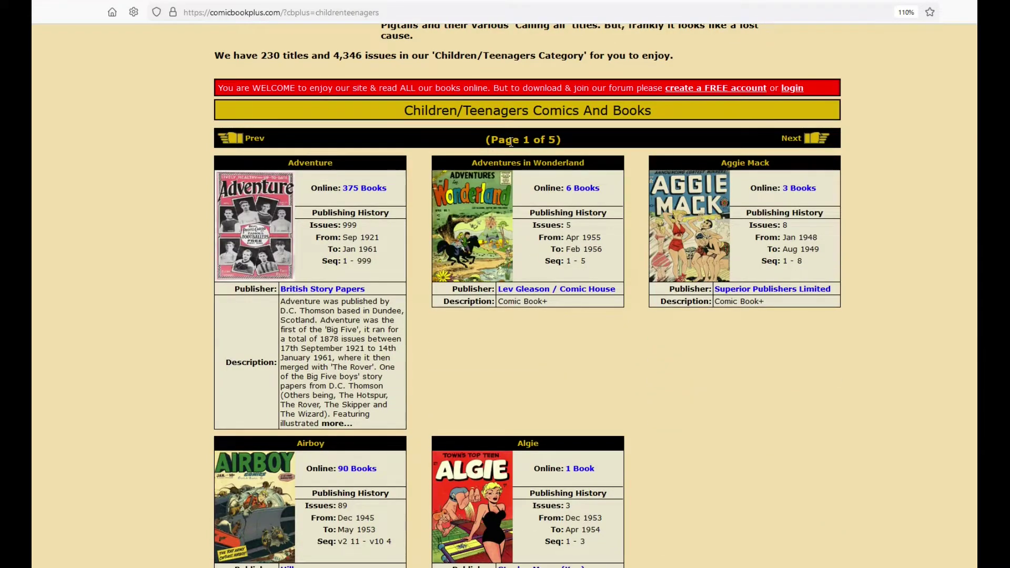
pyautogui.moveTo(561, 140); pyautogui.dragTo(491, 140)
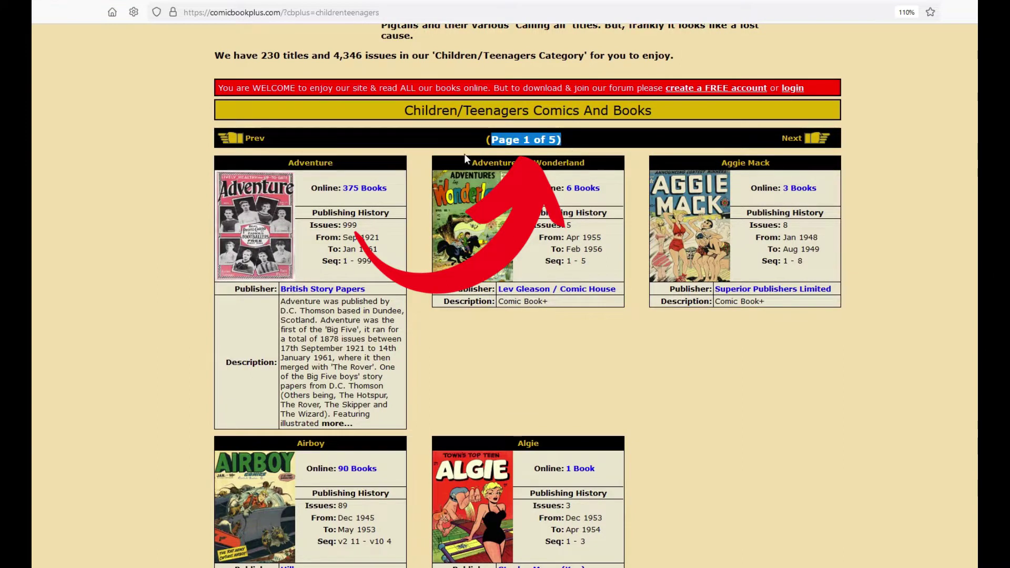
pyautogui.scroll(-5, 469, 161)
pyautogui.scroll(5, 476, 163)
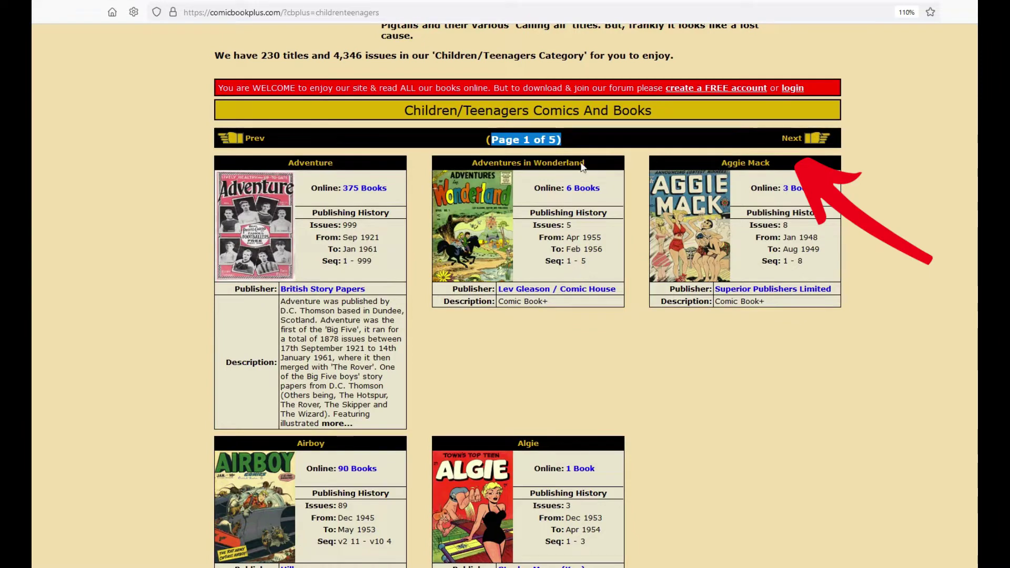
pyautogui.scroll(-10, 288, 242)
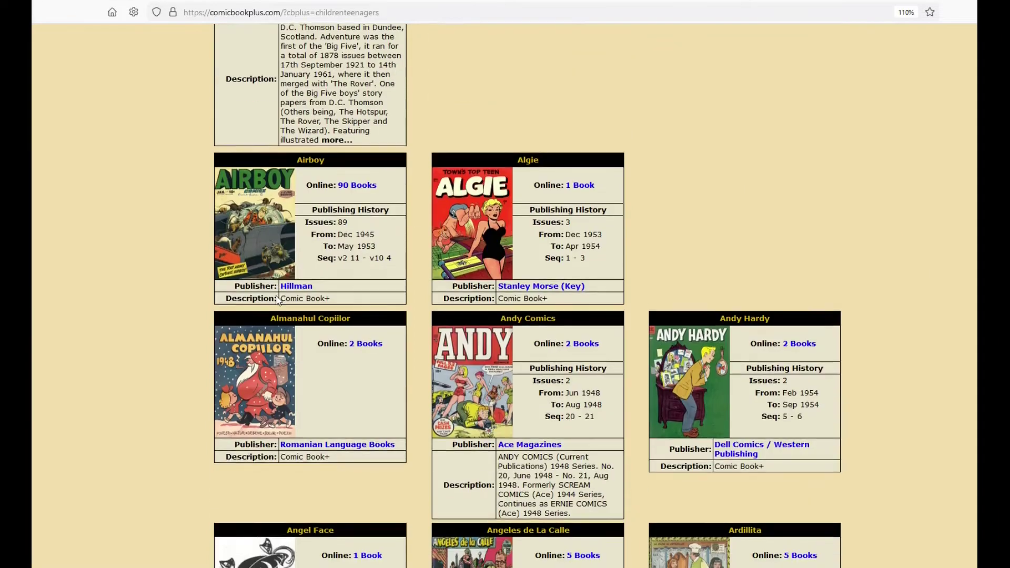
pyautogui.scroll(-8, 278, 301)
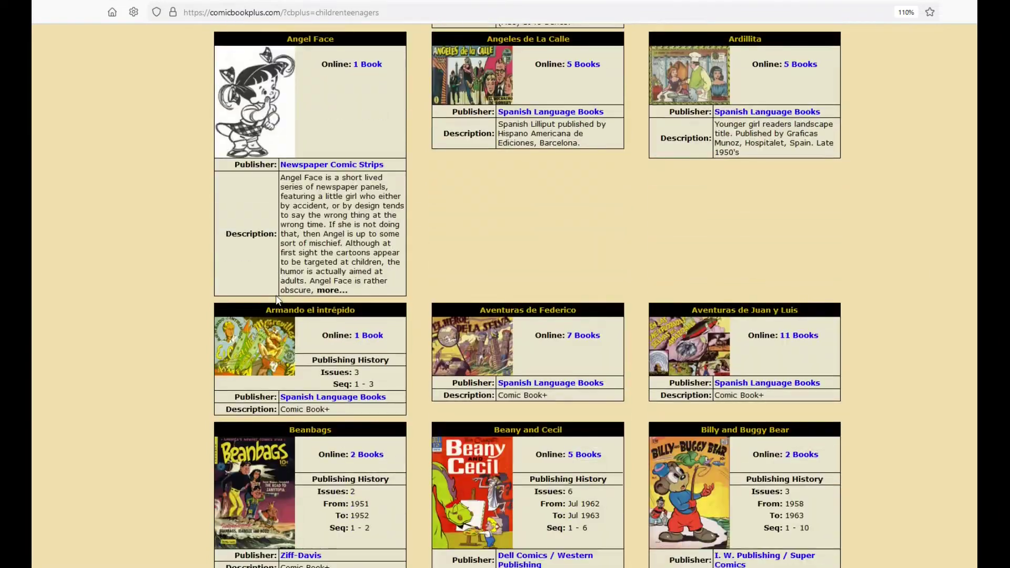
pyautogui.scroll(-1, 278, 302)
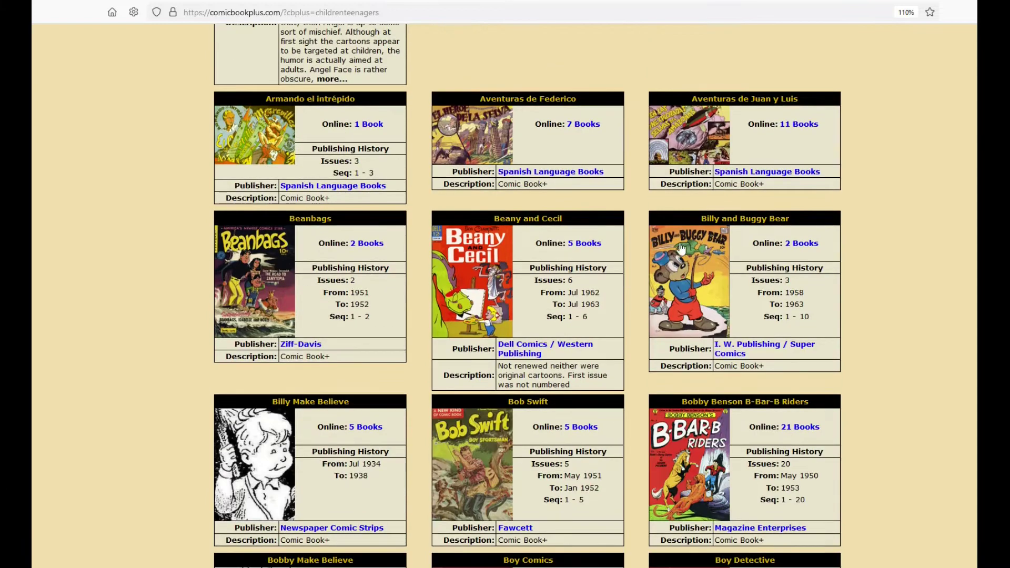
# Open the Billy and Buggy Bear title from the category listing and bring up issue 01 in the reader.
pyautogui.moveTo(696, 220); pyautogui.dragTo(799, 249)
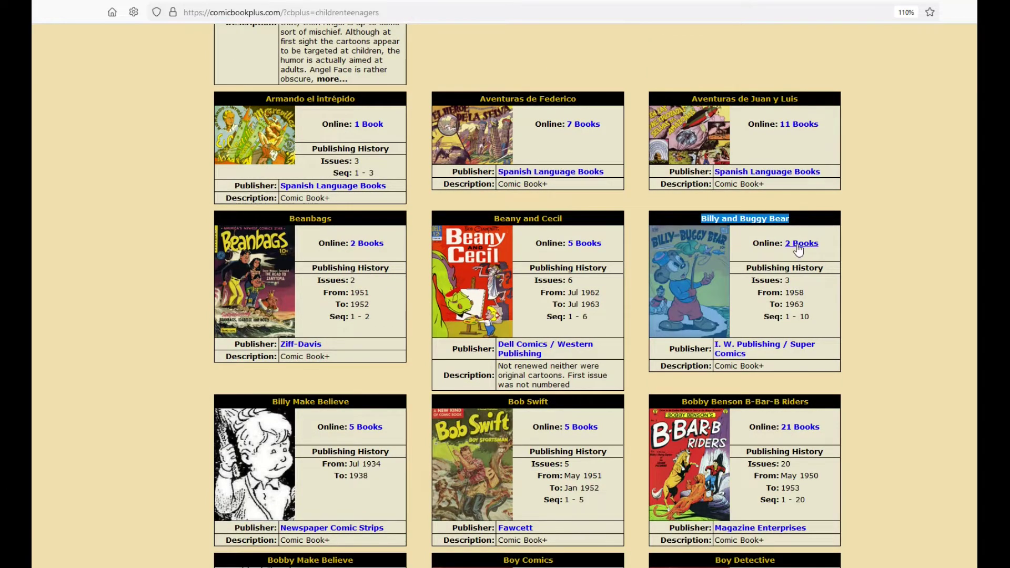
pyautogui.click(799, 250)
pyautogui.scroll(-8, 411, 345)
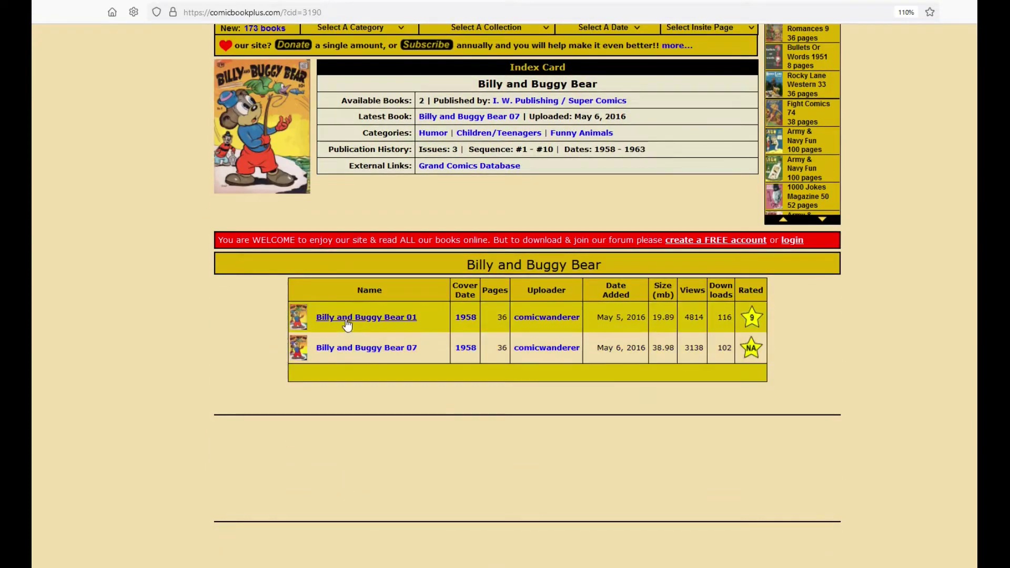
pyautogui.click(372, 318)
pyautogui.scroll(-8, 416, 321)
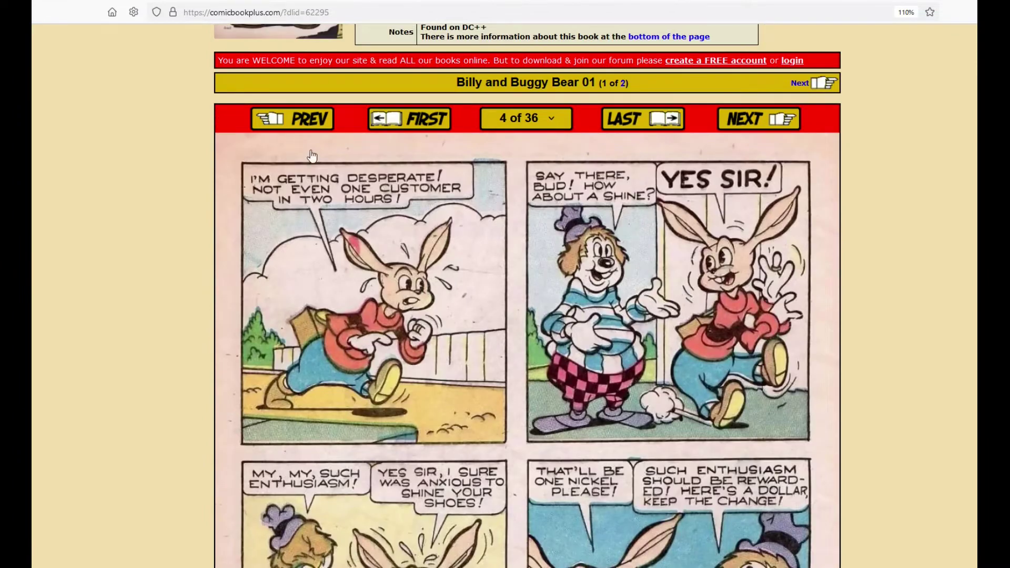
# Return to the first page of Billy and Buggy Bear 01 and examine the full cover artwork.
pyautogui.click(398, 129)
pyautogui.scroll(-5, 416, 243)
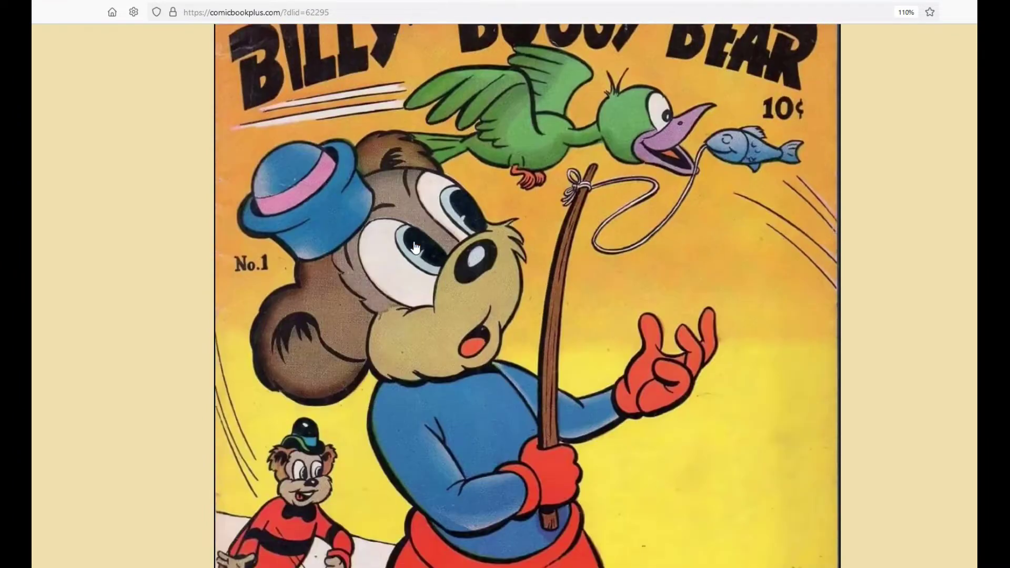
pyautogui.scroll(-2, 423, 242)
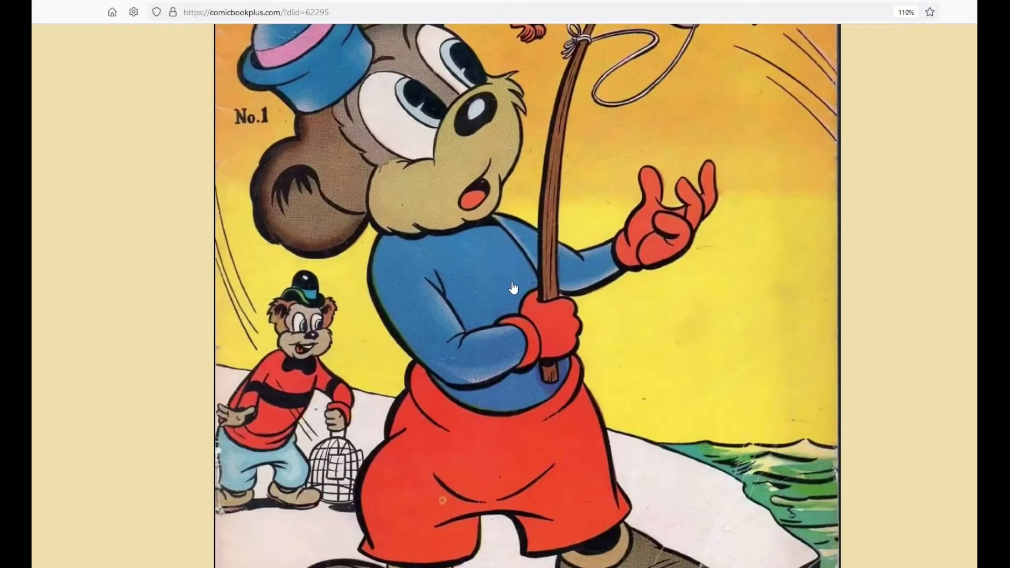
pyautogui.scroll(-3, 508, 292)
pyautogui.scroll(5, 508, 293)
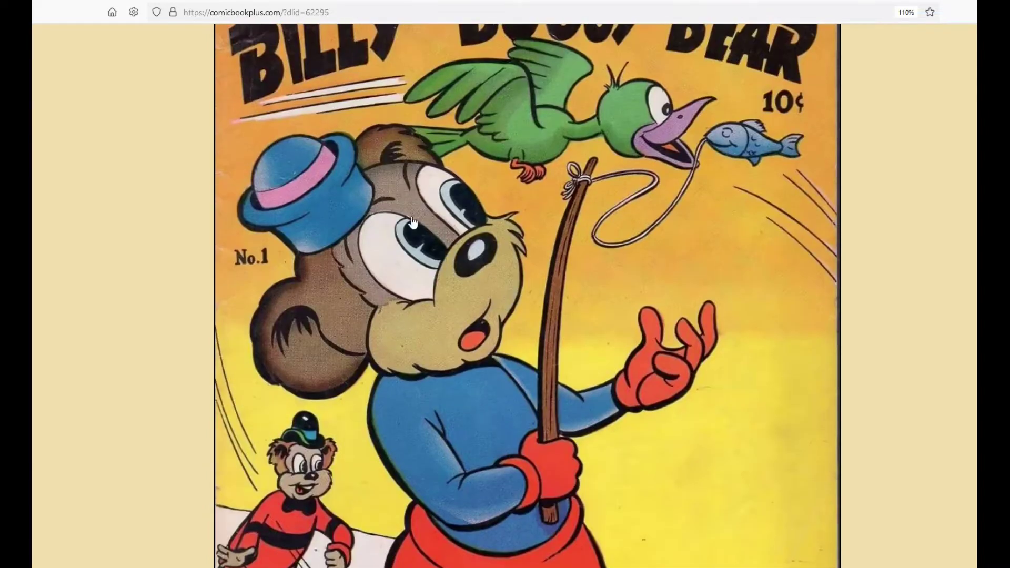
pyautogui.scroll(4, 396, 206)
pyautogui.scroll(-6, 392, 208)
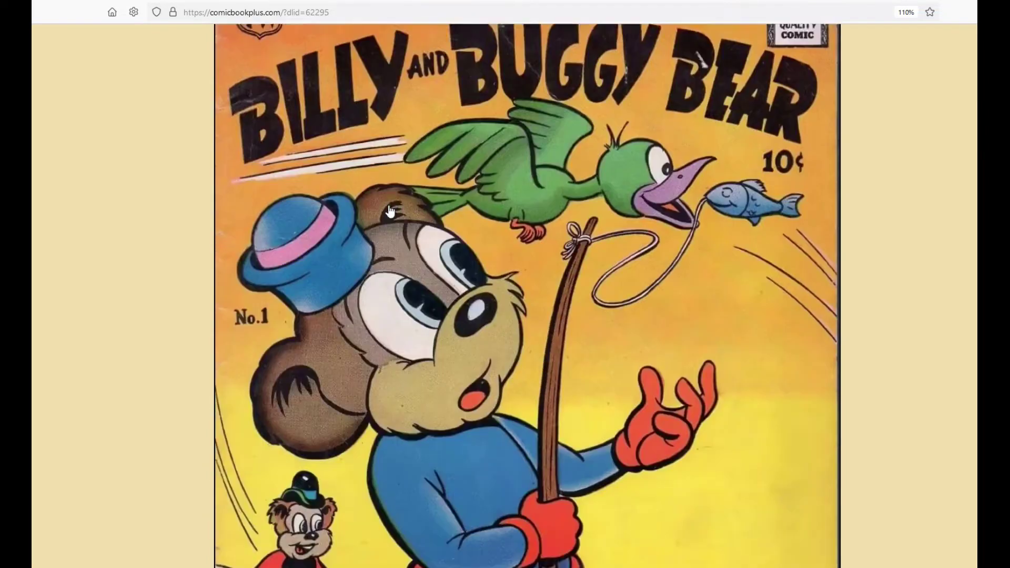
pyautogui.scroll(-4, 257, 229)
pyautogui.scroll(7, 306, 261)
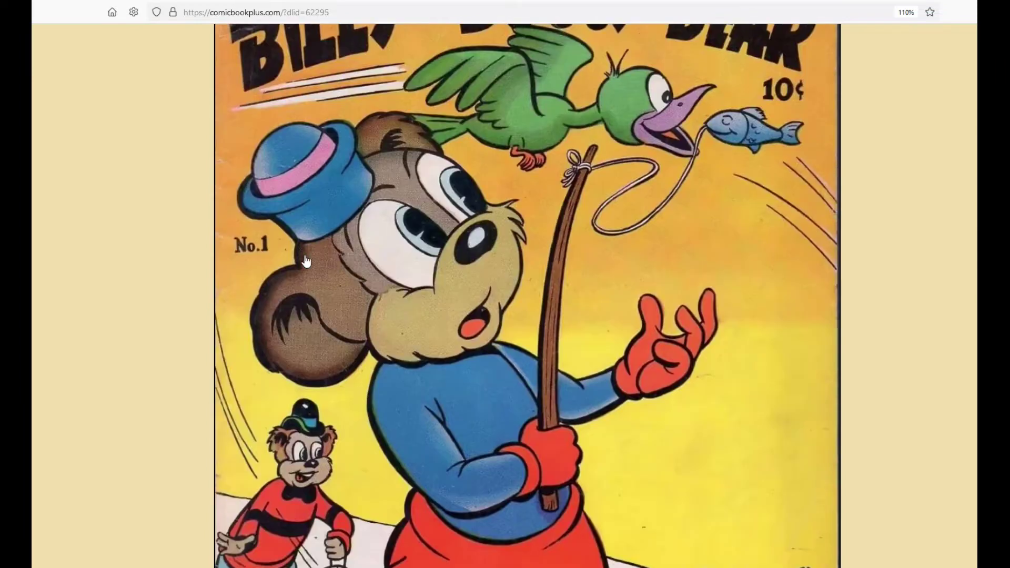
pyautogui.scroll(2, 305, 242)
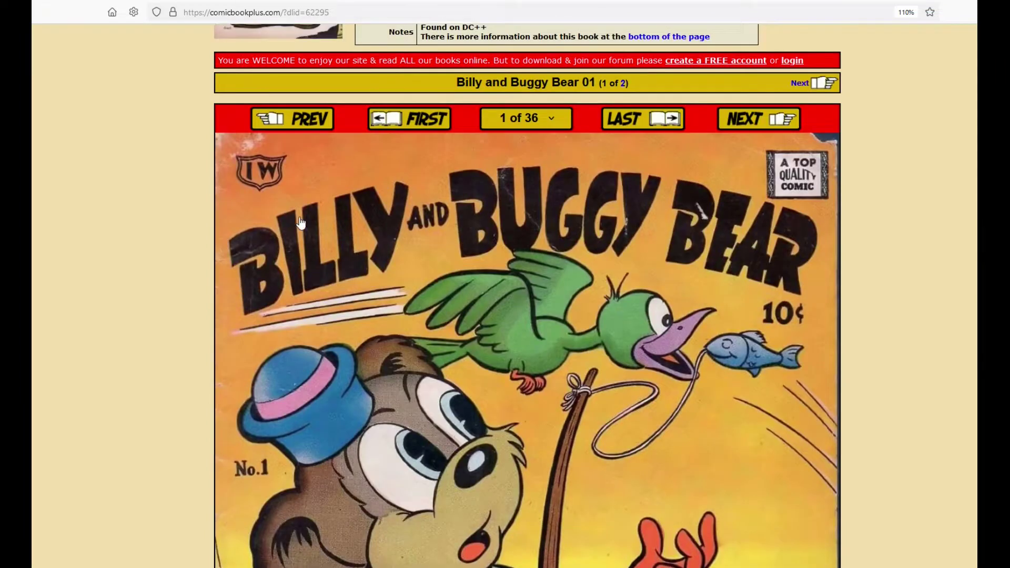
# Page forward from the cover of Billy and Buggy Bear 01 and examine the following comic pages.
pyautogui.click(518, 296)
pyautogui.scroll(-4, 562, 144)
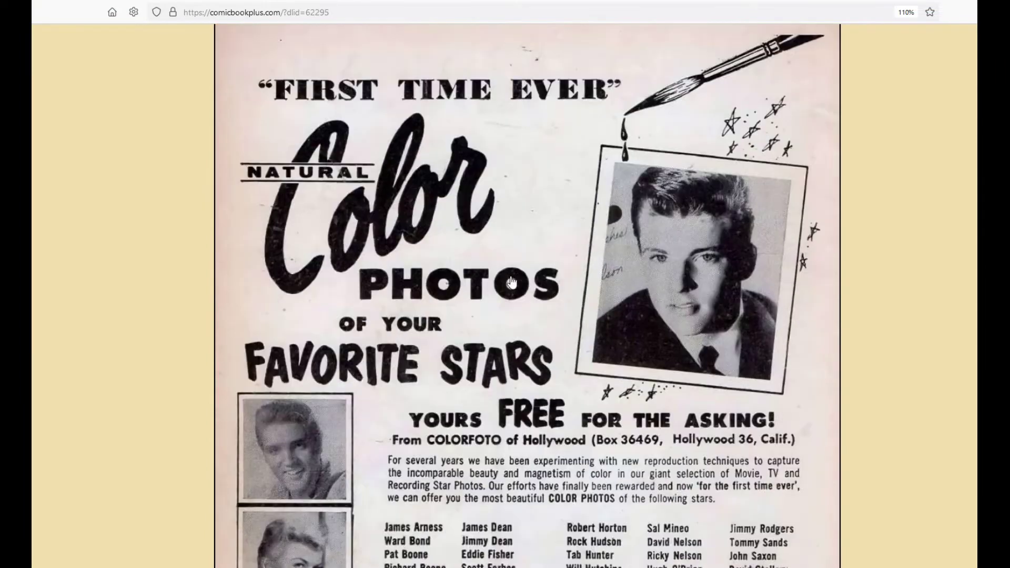
pyautogui.click(512, 282)
pyautogui.scroll(-4, 485, 316)
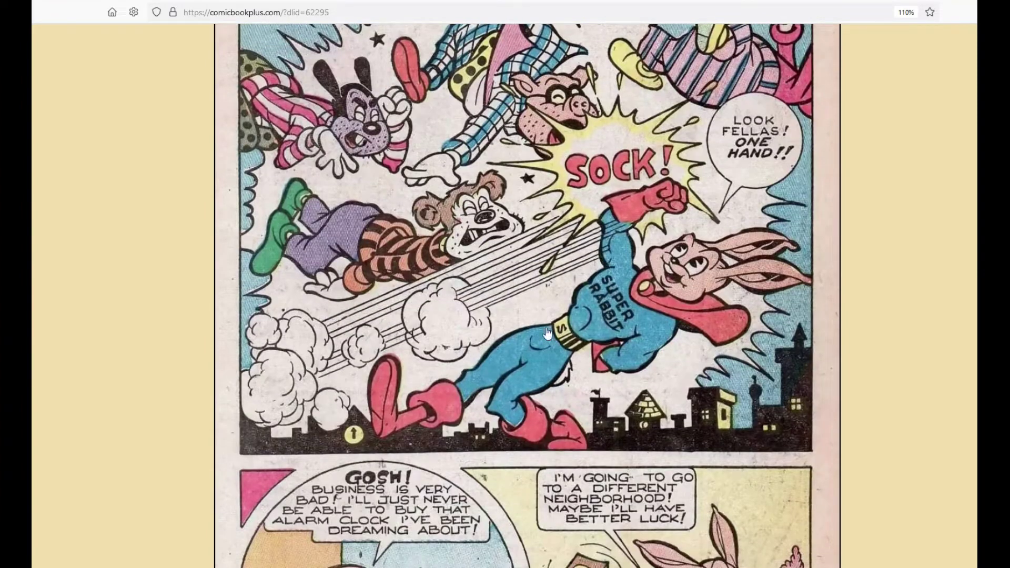
pyautogui.scroll(2, 494, 311)
pyautogui.scroll(-2, 436, 280)
pyautogui.click(436, 280)
pyautogui.scroll(-4, 435, 284)
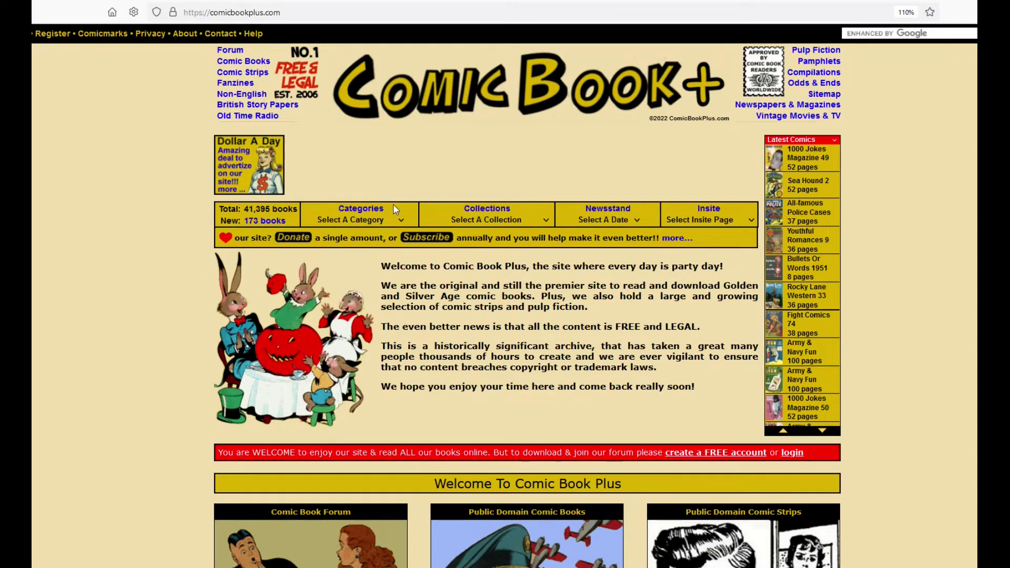
# Choose the Humor category on the home page and go to its list of titles.
pyautogui.click(401, 218)
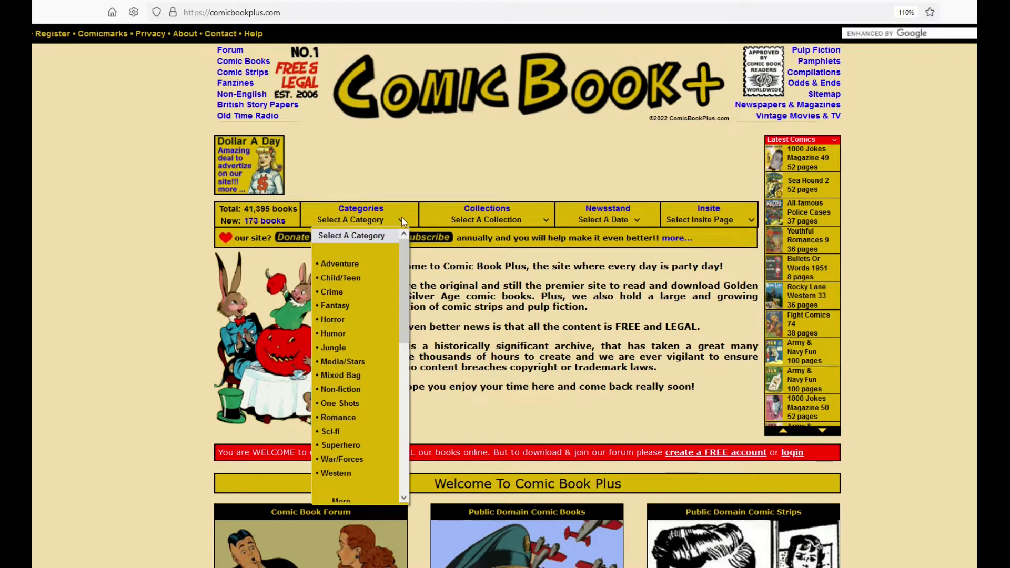
pyautogui.click(337, 336)
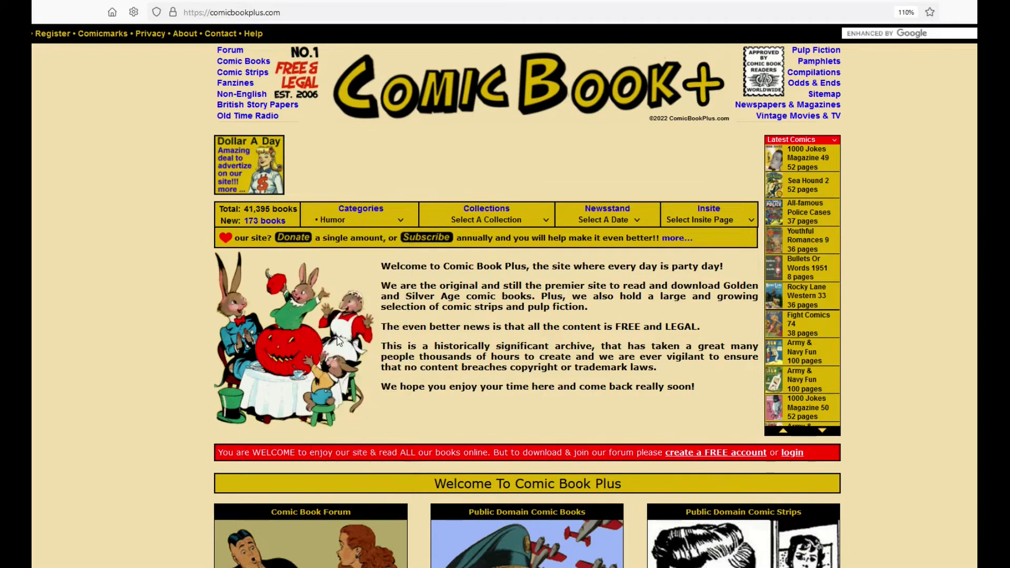
pyautogui.scroll(-7, 303, 339)
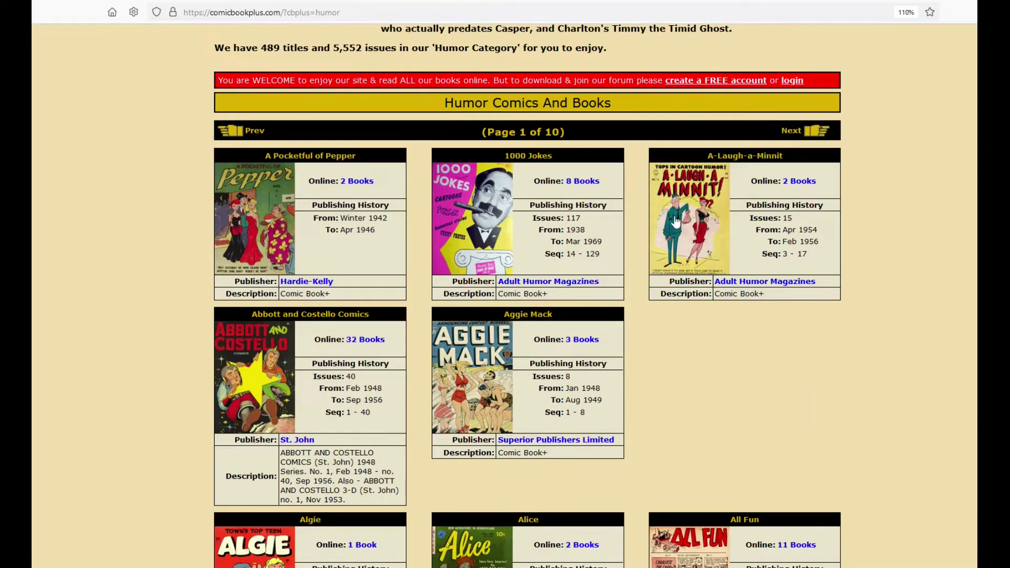
# Find Animal Comics among the humor titles and open issue Animal Comics 01.
pyautogui.scroll(-3, 330, 246)
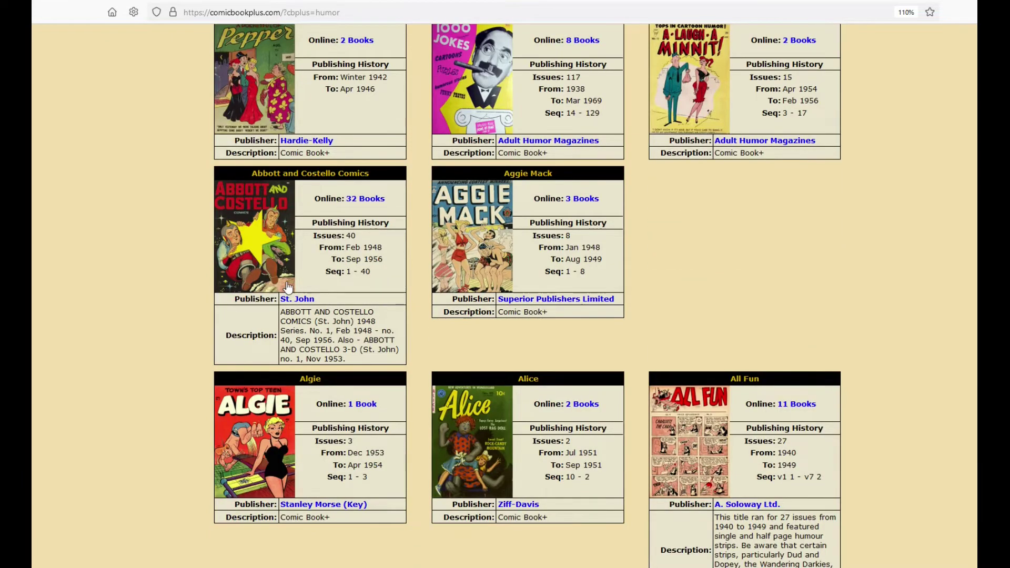
pyautogui.scroll(1, 400, 255)
pyautogui.scroll(-3, 448, 182)
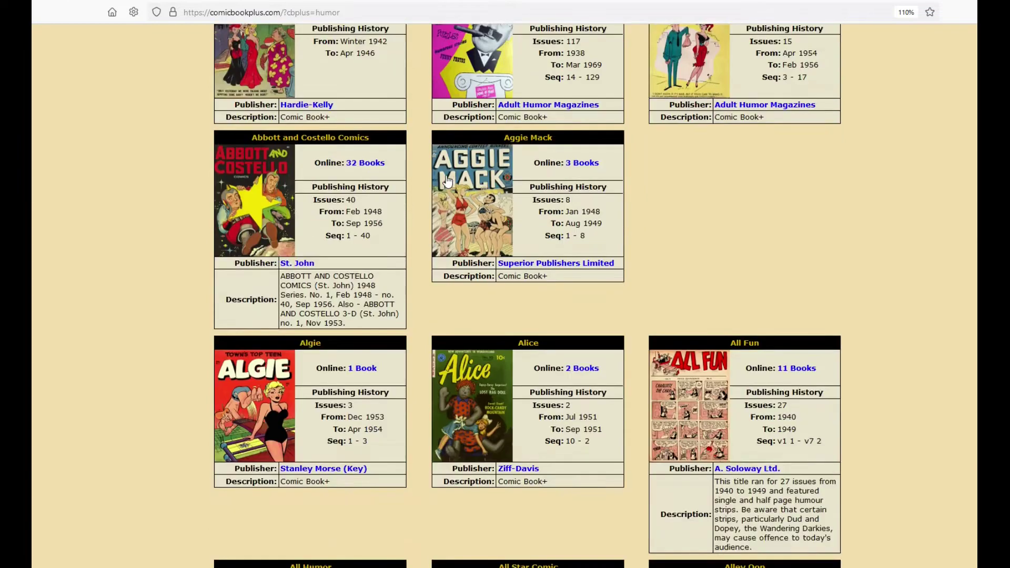
pyautogui.scroll(-10, 448, 181)
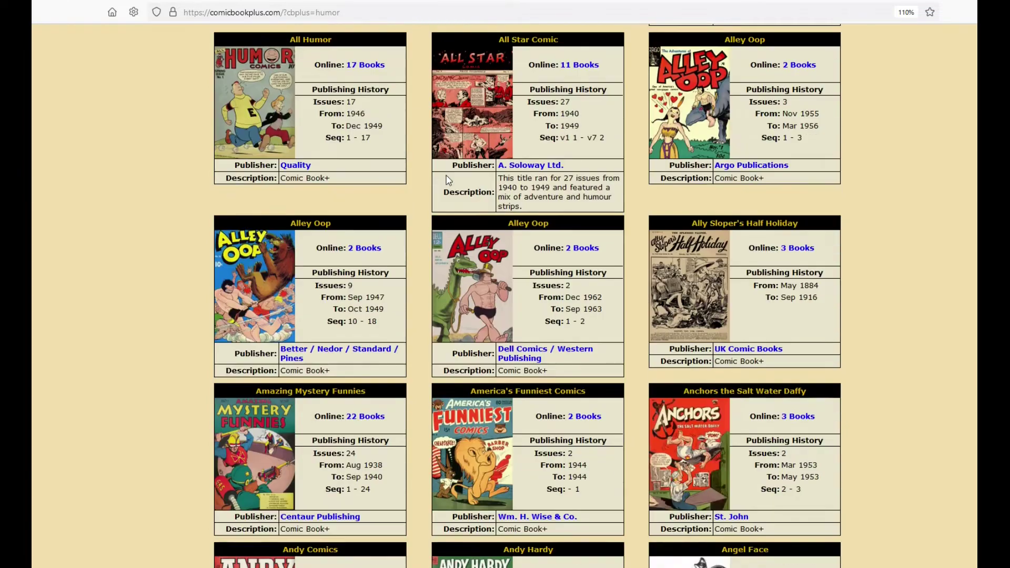
pyautogui.scroll(-1, 447, 181)
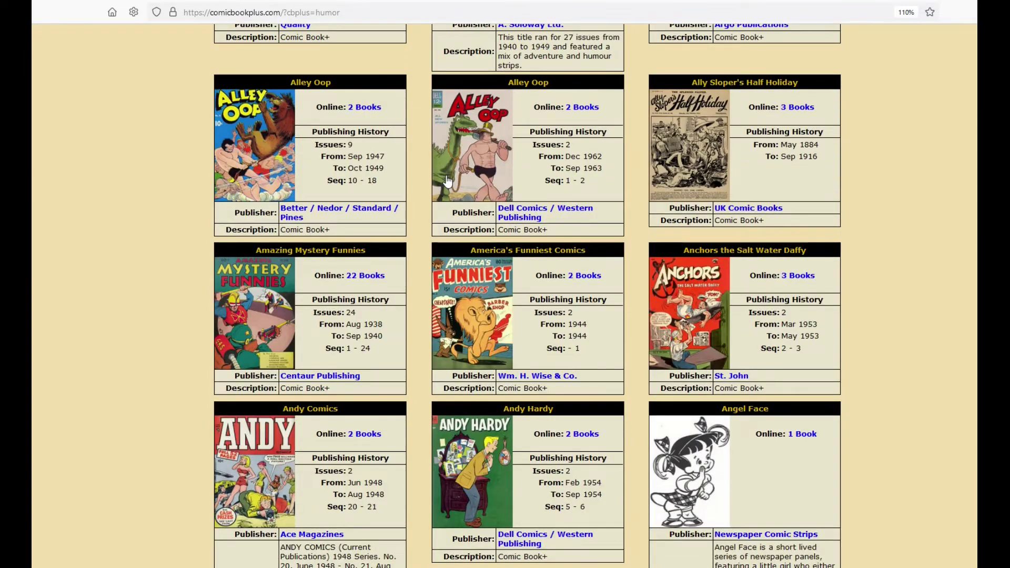
pyautogui.scroll(-8, 472, 182)
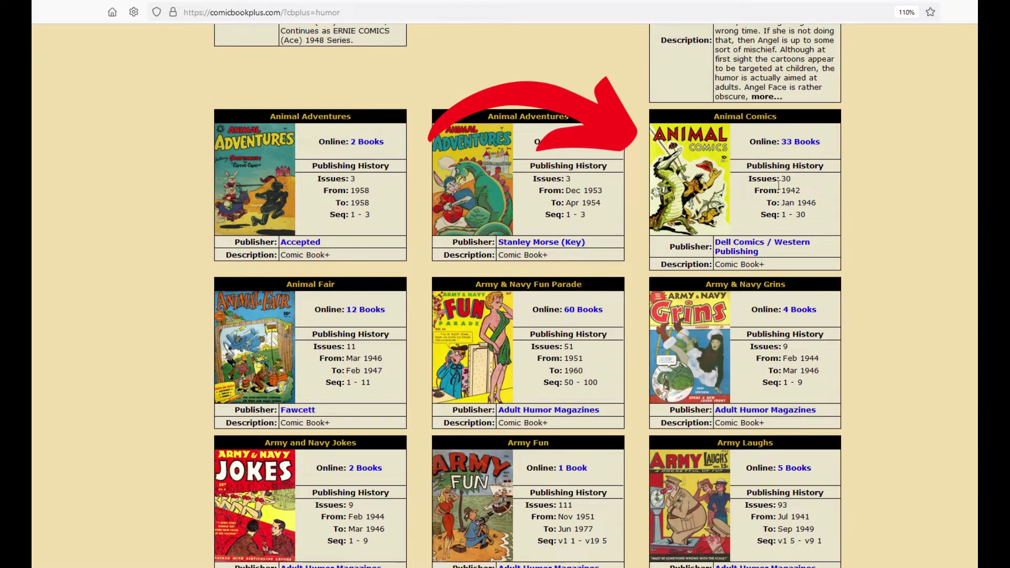
pyautogui.click(798, 147)
pyautogui.scroll(-3, 469, 254)
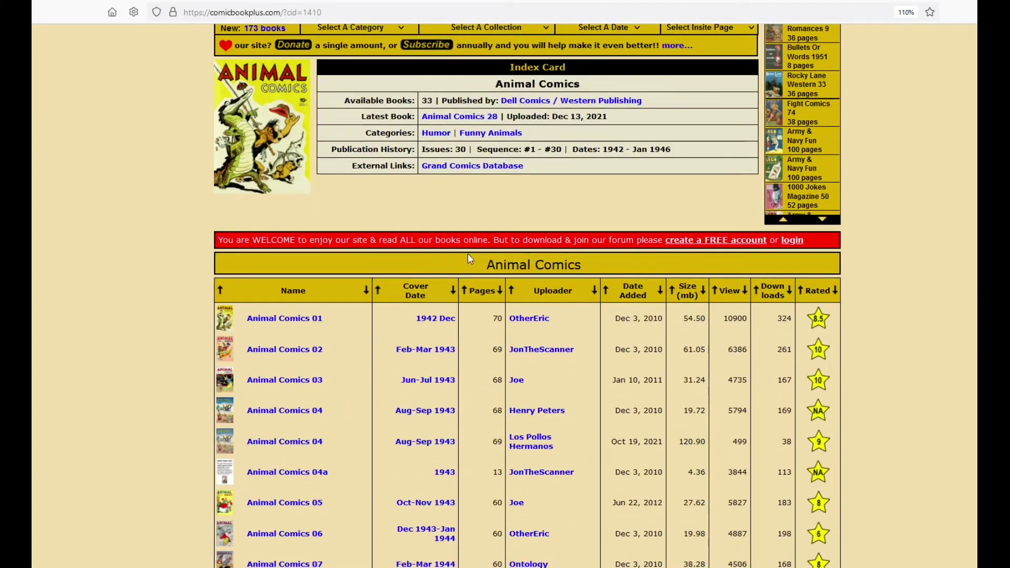
pyautogui.click(284, 325)
# Examine the cover and second page of Animal Comics 01, including the book details, and advance past the second page.
pyautogui.scroll(-5, 337, 325)
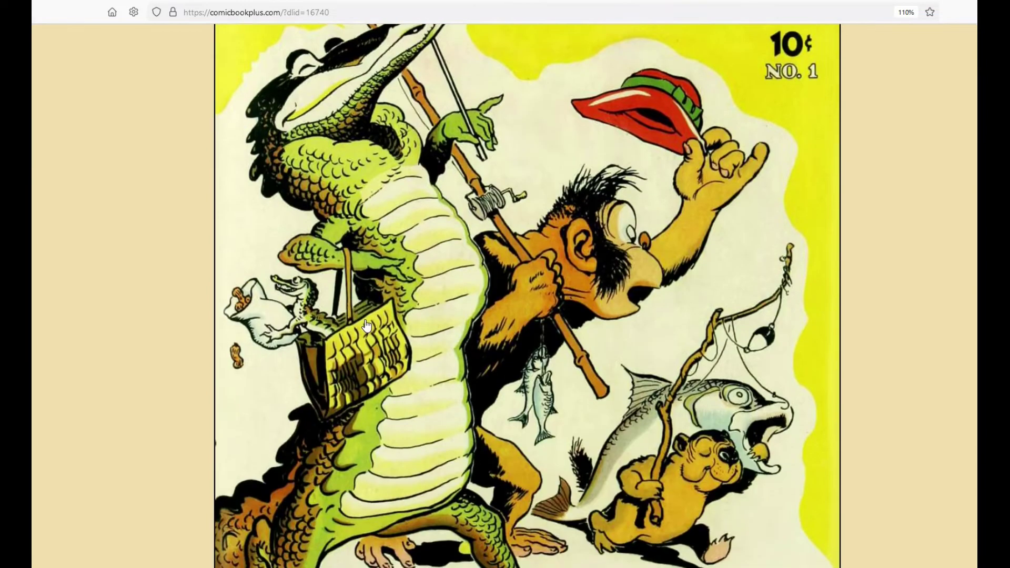
pyautogui.scroll(5, 366, 326)
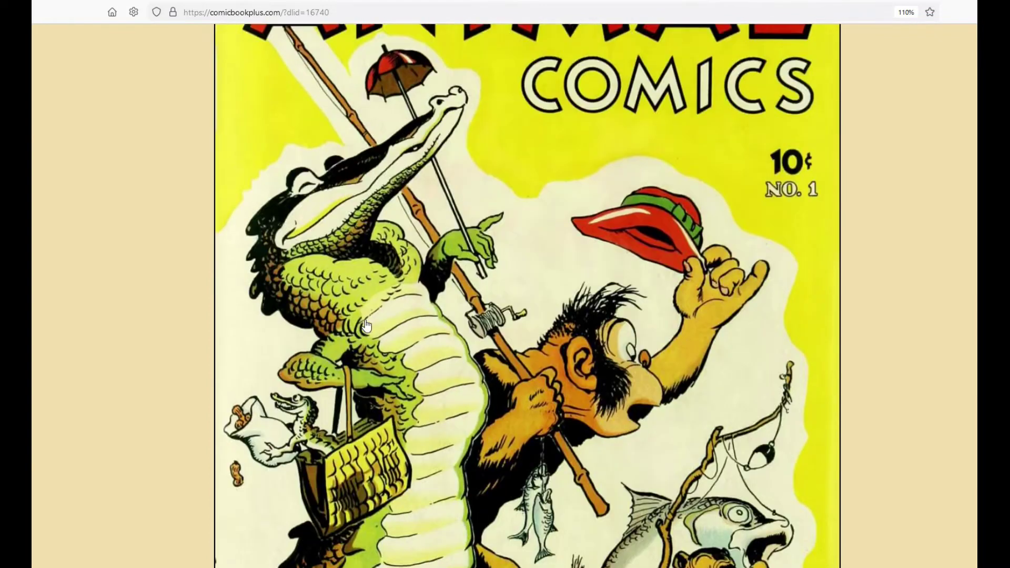
pyautogui.click(466, 319)
pyautogui.scroll(-8, 466, 320)
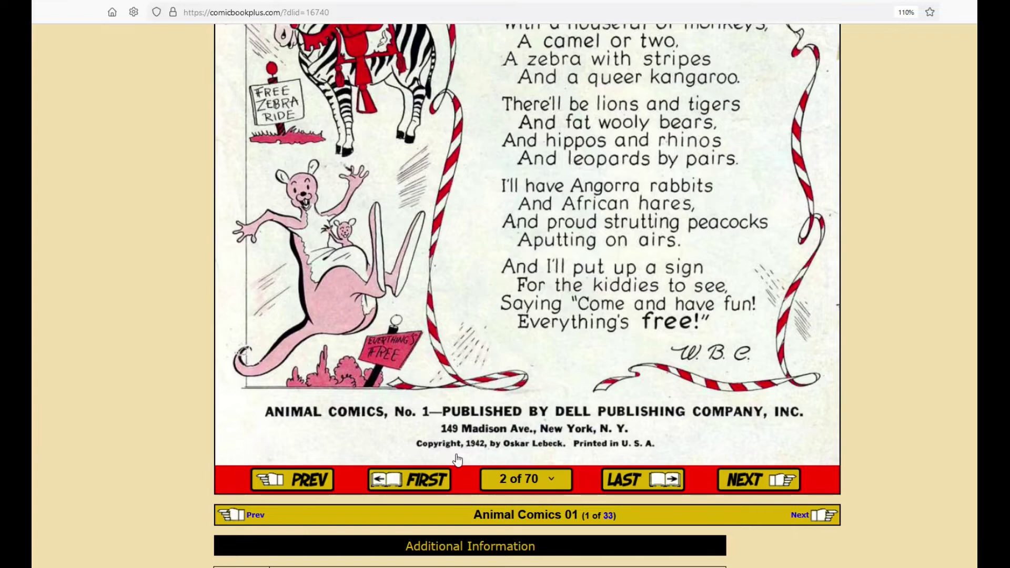
pyautogui.scroll(10, 463, 459)
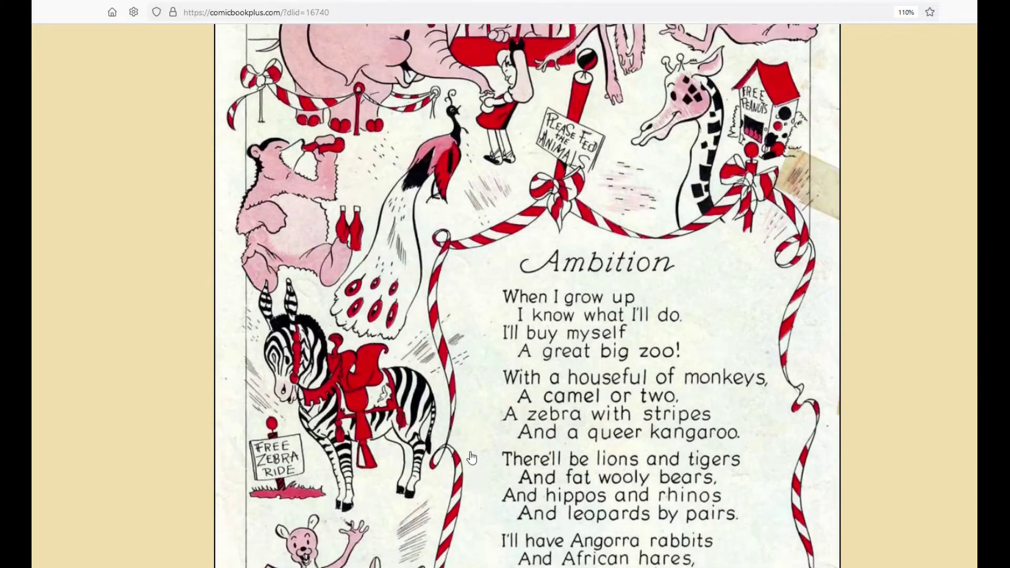
pyautogui.scroll(3, 472, 462)
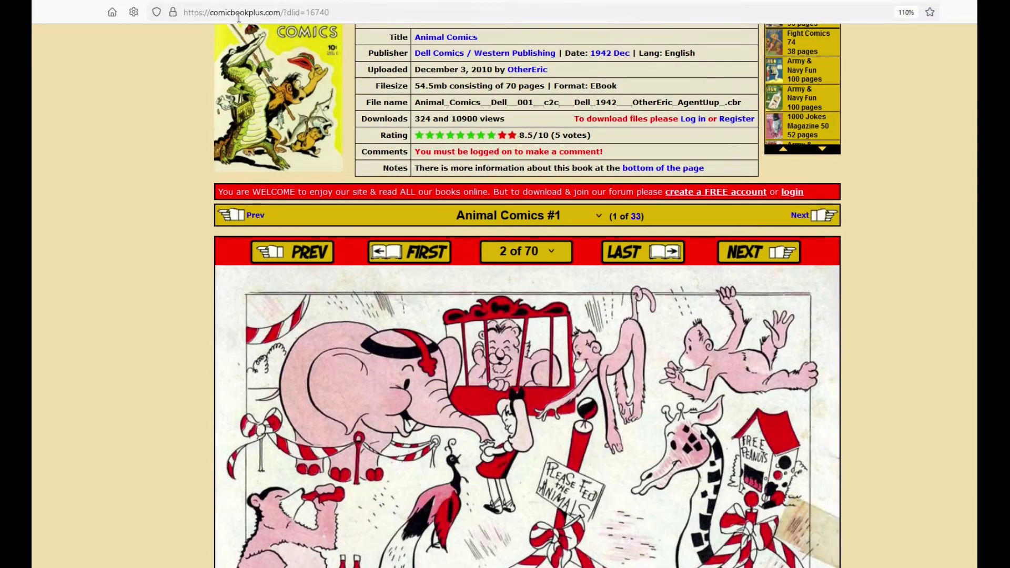
pyautogui.scroll(-7, 447, 337)
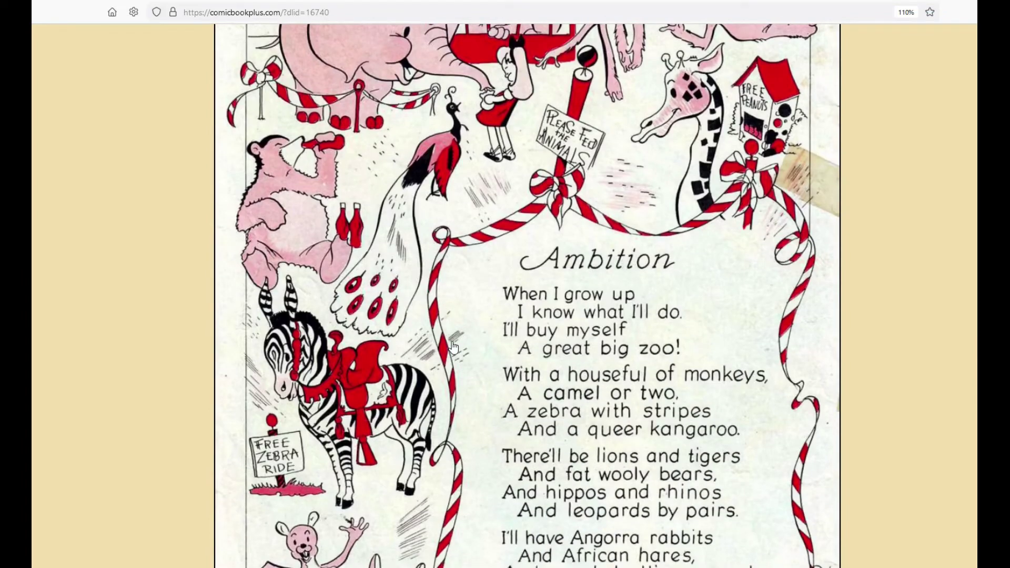
pyautogui.scroll(-3, 454, 349)
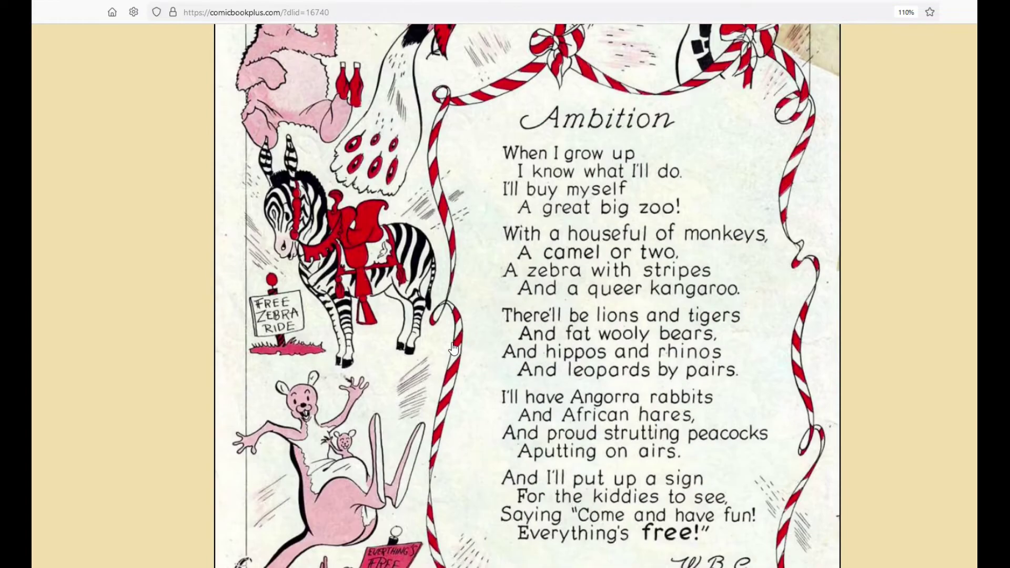
pyautogui.click(454, 349)
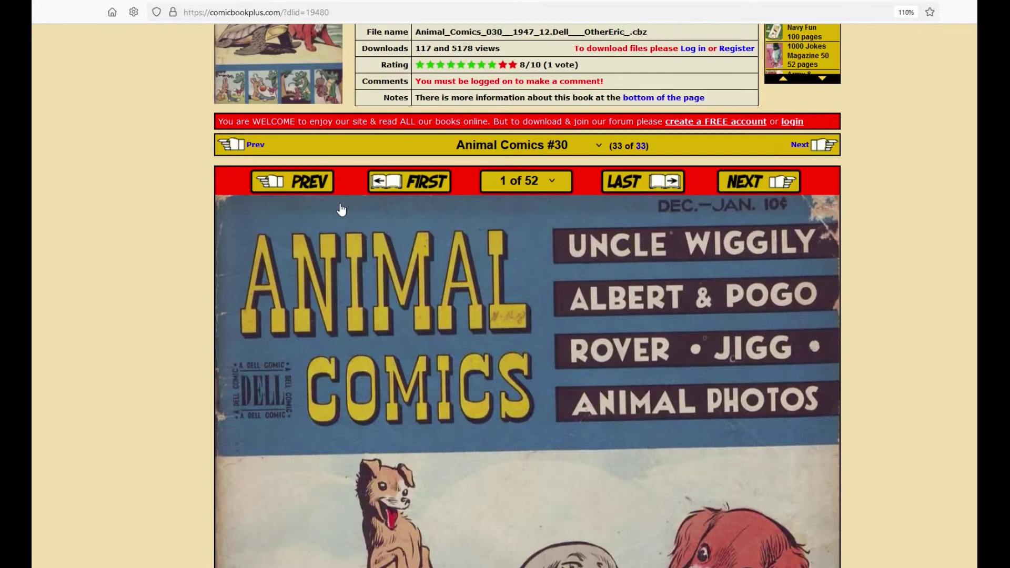
# View the cover of Animal Comics 30 and page forward to page 18, the start of the Albert and Pogo story.
pyautogui.scroll(-1, 530, 167)
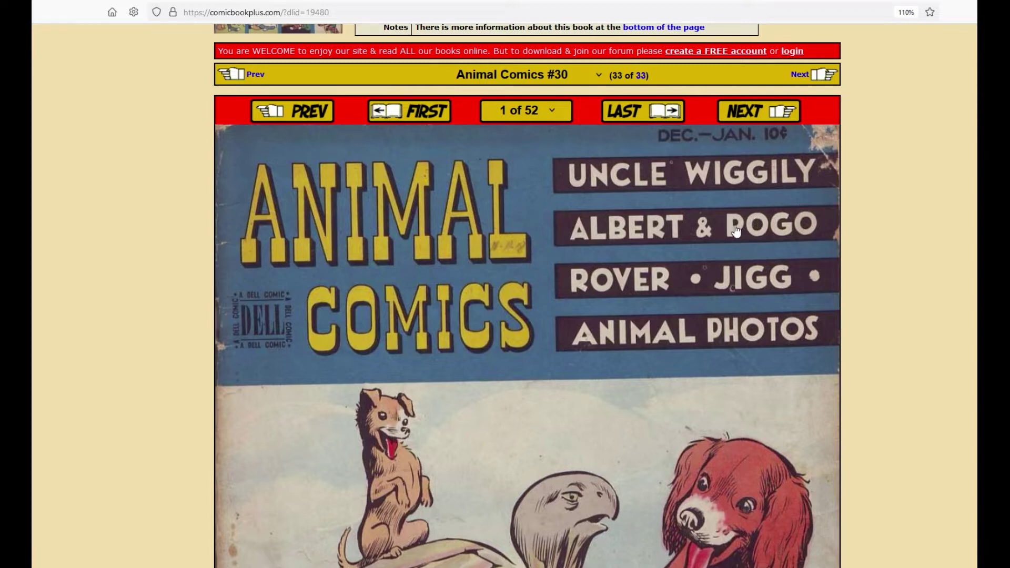
pyautogui.scroll(-5, 736, 230)
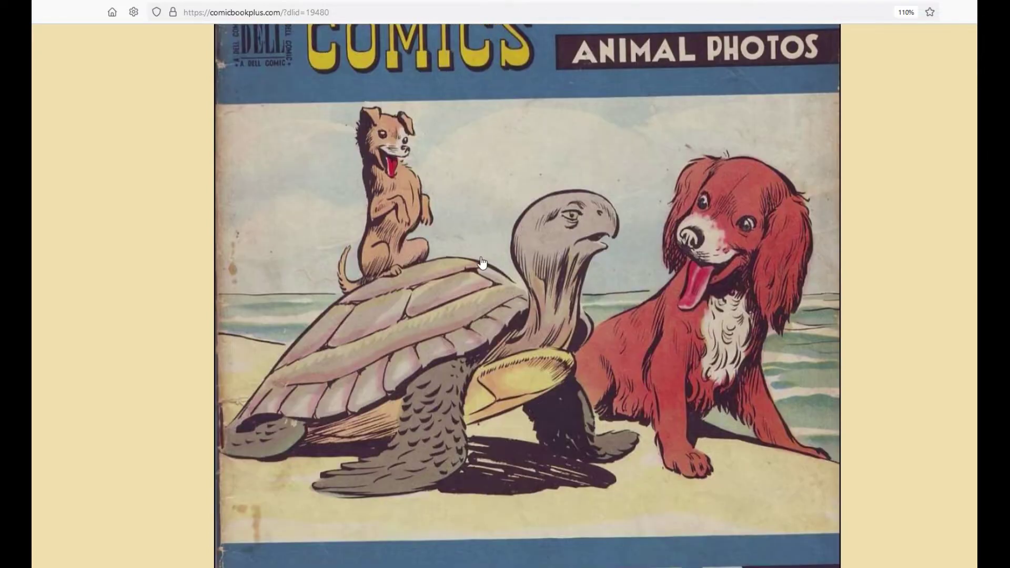
pyautogui.click(482, 263)
pyautogui.click(449, 268)
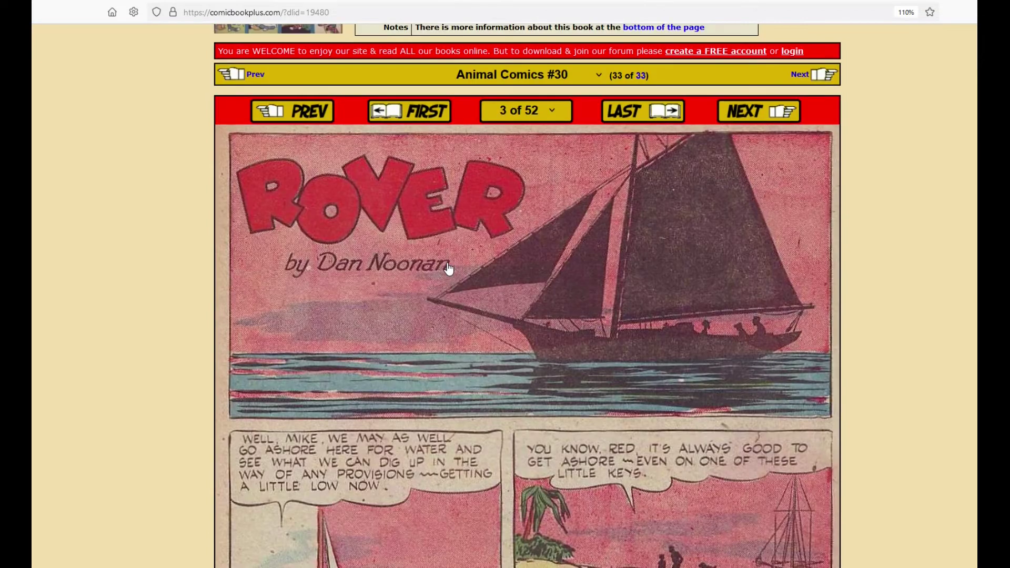
pyautogui.click(448, 269)
pyautogui.click(448, 270)
pyautogui.click(449, 271)
pyautogui.click(449, 272)
pyautogui.click(449, 272)
pyautogui.click(449, 272)
pyautogui.click(451, 272)
pyautogui.click(451, 272)
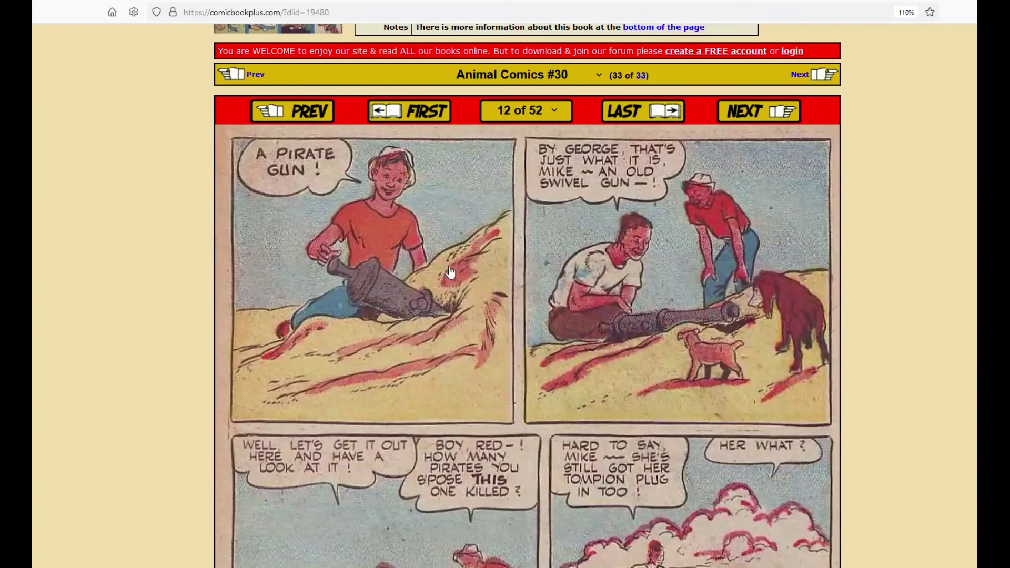
pyautogui.click(451, 272)
pyautogui.click(452, 272)
pyautogui.click(451, 273)
pyautogui.click(452, 273)
pyautogui.click(452, 273)
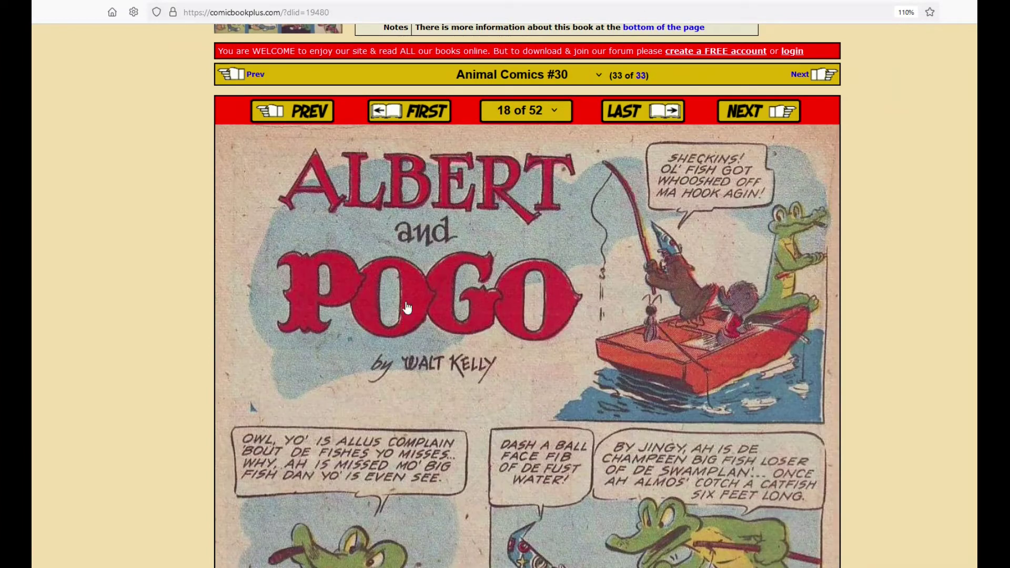
# Examine the title panel and the first story panels of Albert and Pogo on page 18 of Animal Comics 30.
pyautogui.scroll(-2, 458, 365)
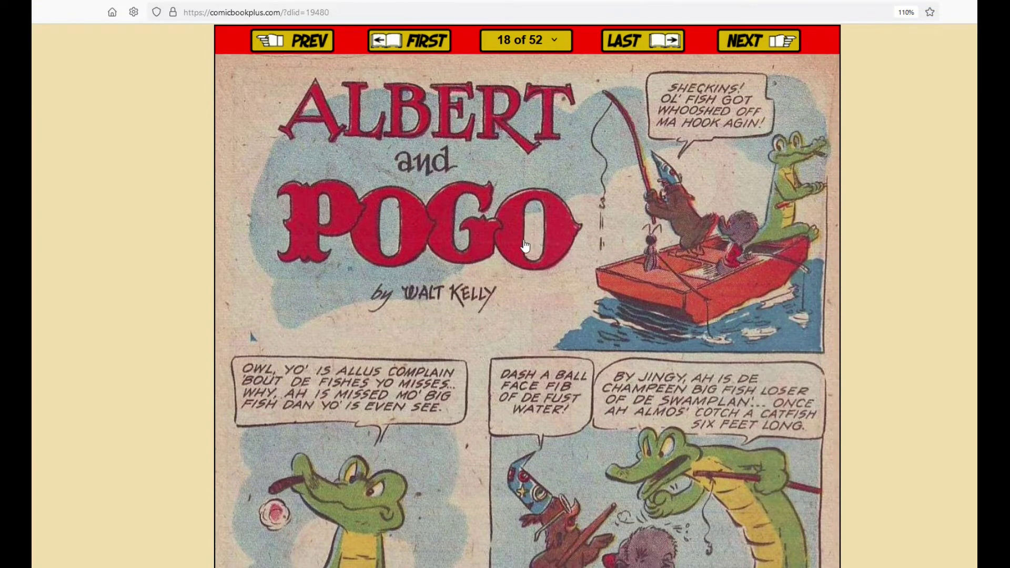
pyautogui.scroll(-4, 524, 248)
pyautogui.scroll(6, 333, 202)
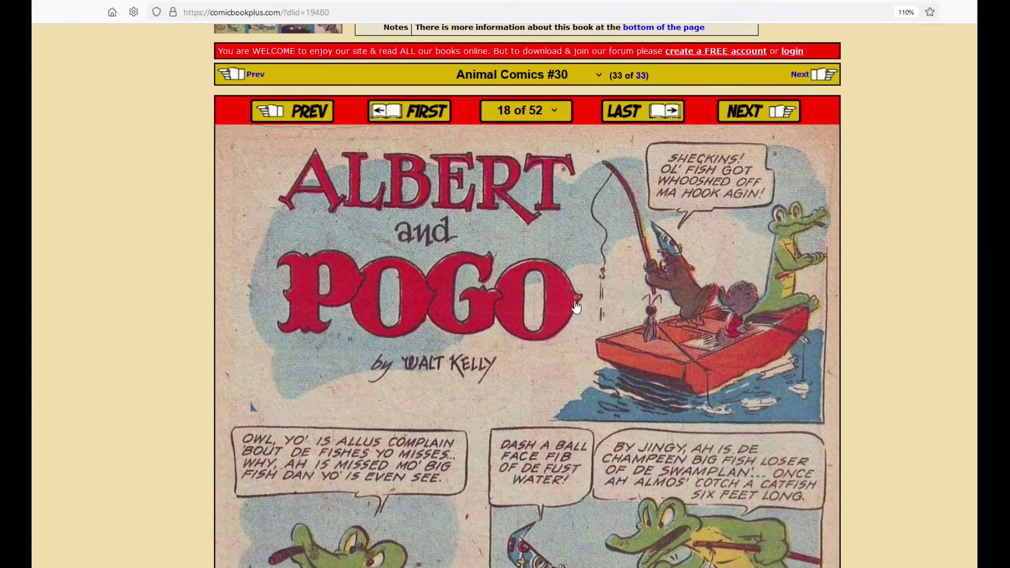
pyautogui.scroll(-4, 575, 303)
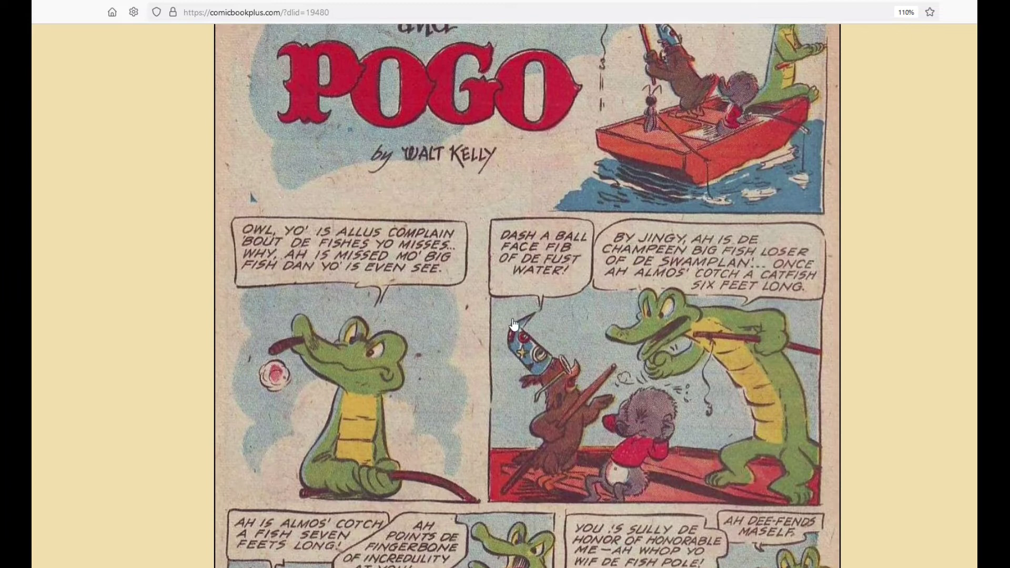
pyautogui.scroll(3, 522, 337)
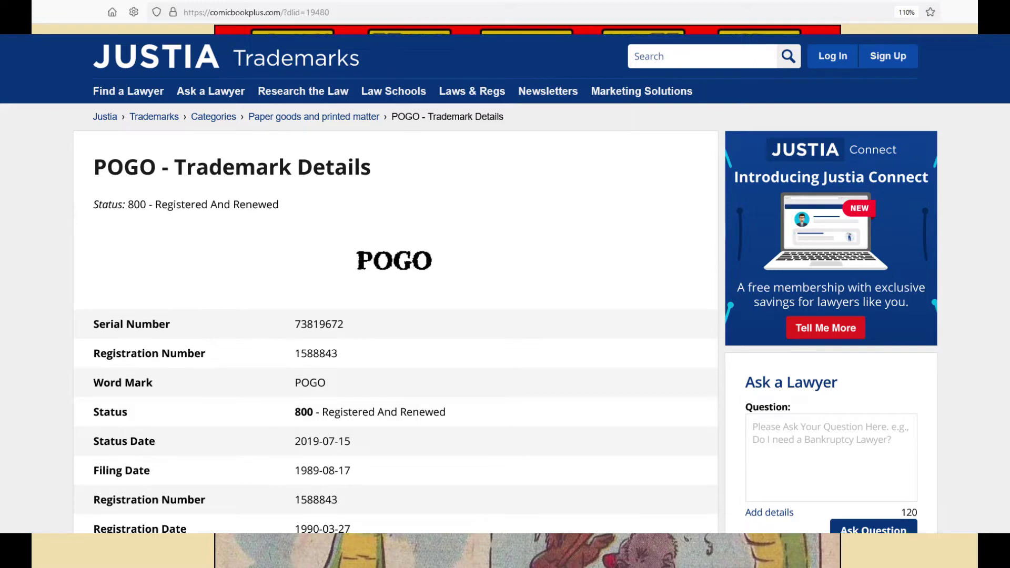
pyautogui.scroll(-3, 526, 550)
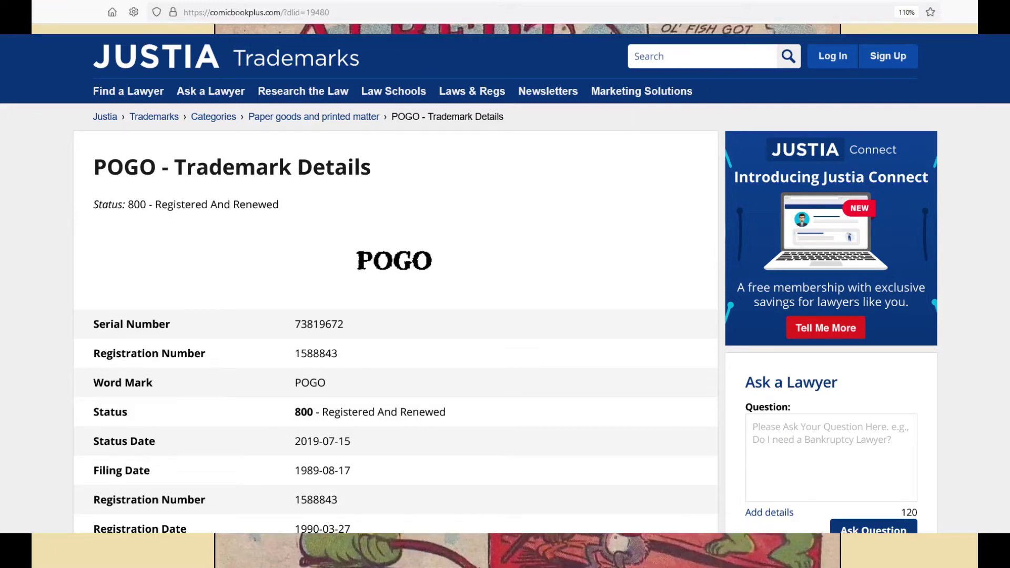
pyautogui.scroll(-4, 470, 259)
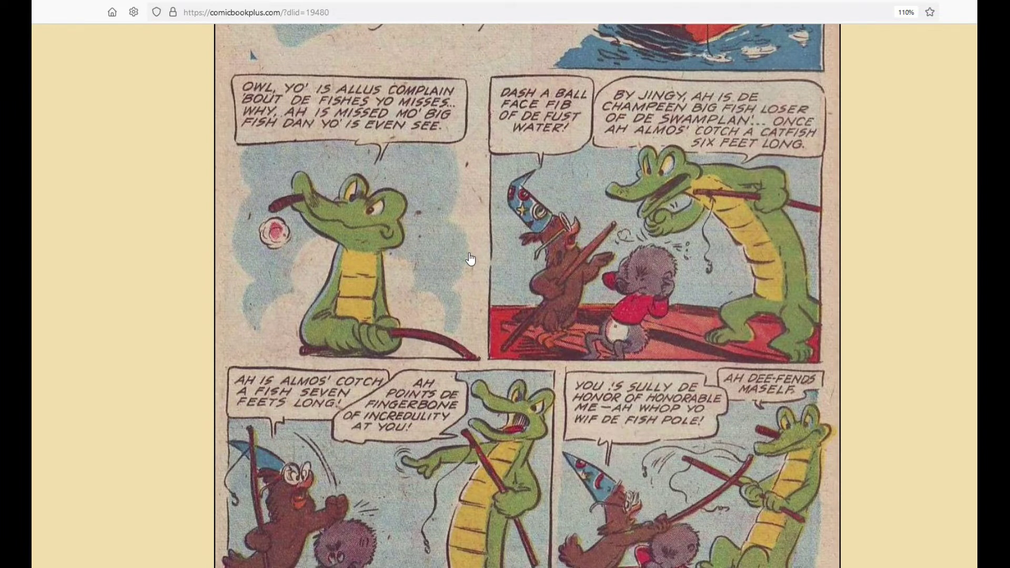
pyautogui.scroll(6, 471, 259)
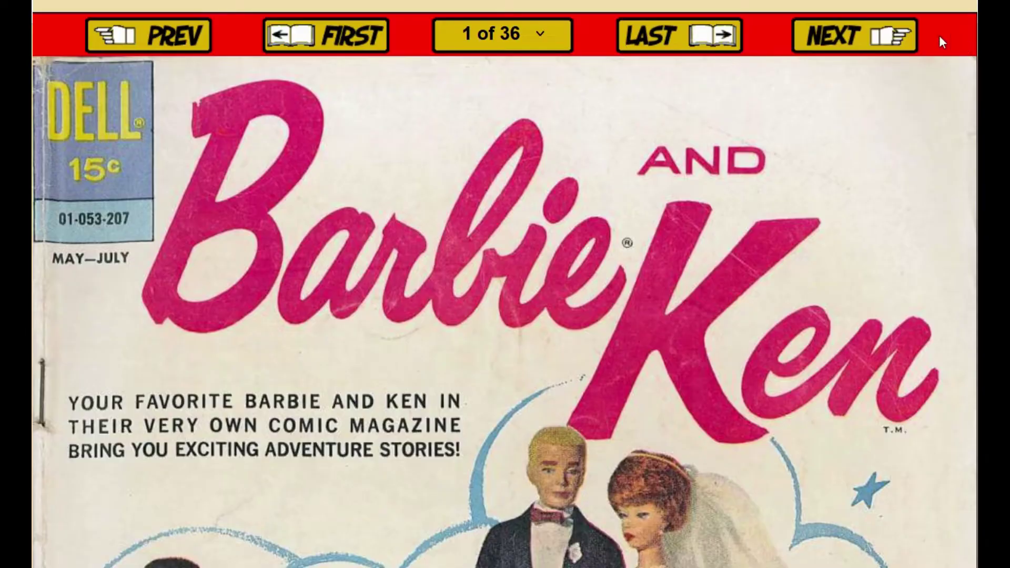
# Page forward in the first Barbie and Ken issue to page 3 and go on to the next issue.
pyautogui.click(891, 38)
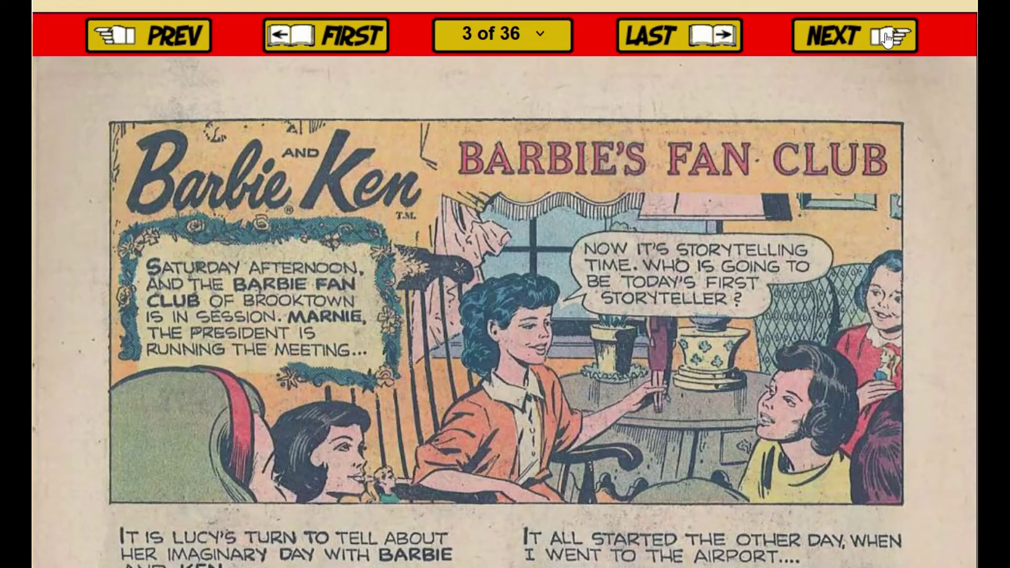
pyautogui.scroll(4, 888, 37)
pyautogui.click(914, 184)
# Examine the full cover of Barbie and Ken 2 and return to the issue navigation above it.
pyautogui.scroll(-8, 838, 219)
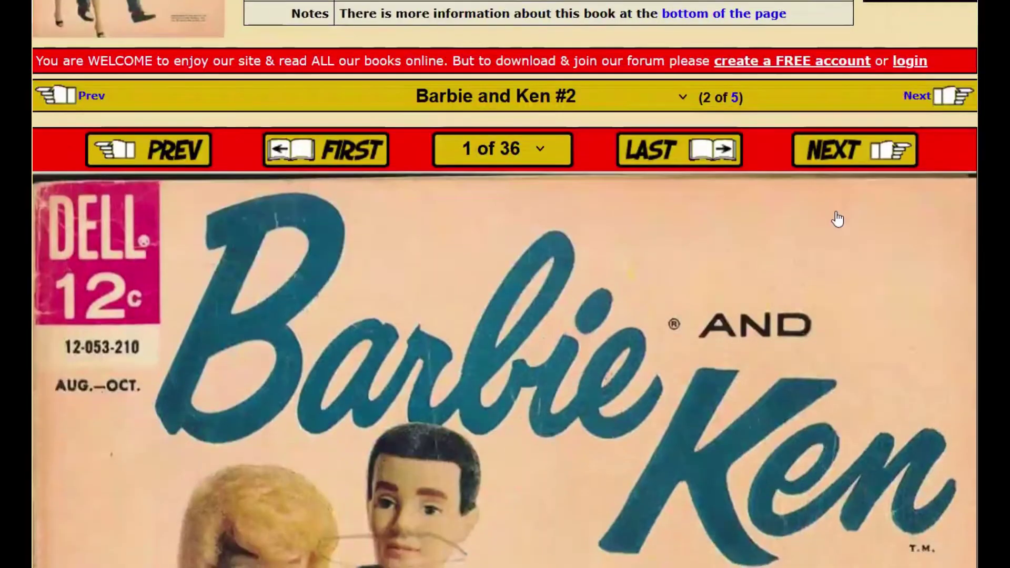
pyautogui.scroll(-7, 838, 219)
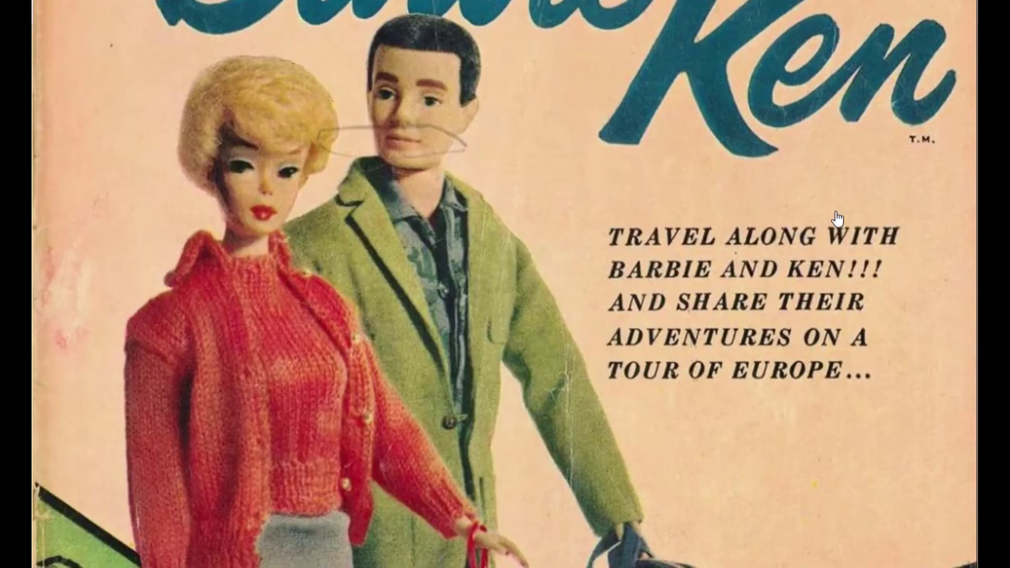
pyautogui.scroll(-7, 838, 219)
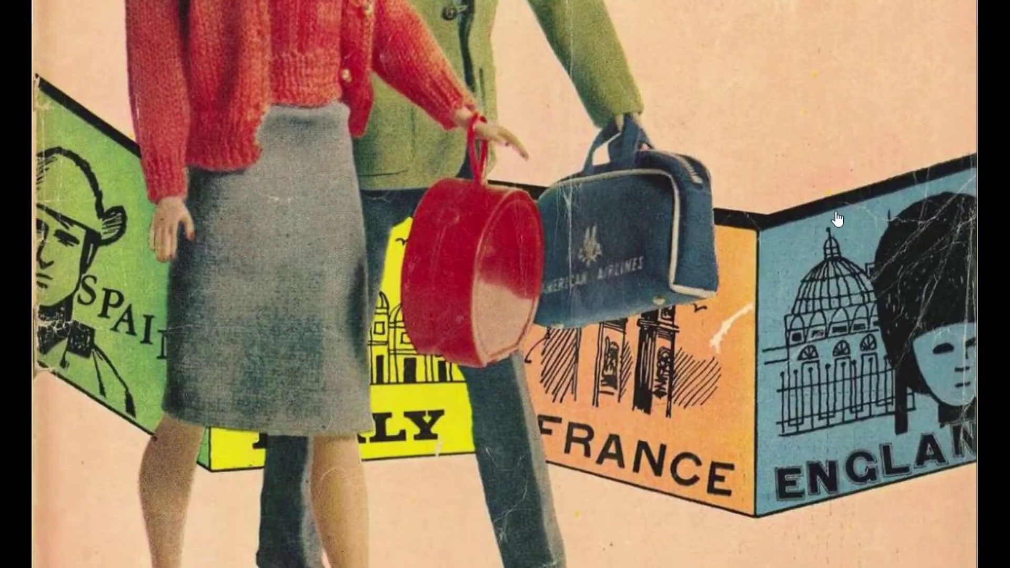
pyautogui.scroll(10, 838, 219)
pyautogui.scroll(7, 838, 219)
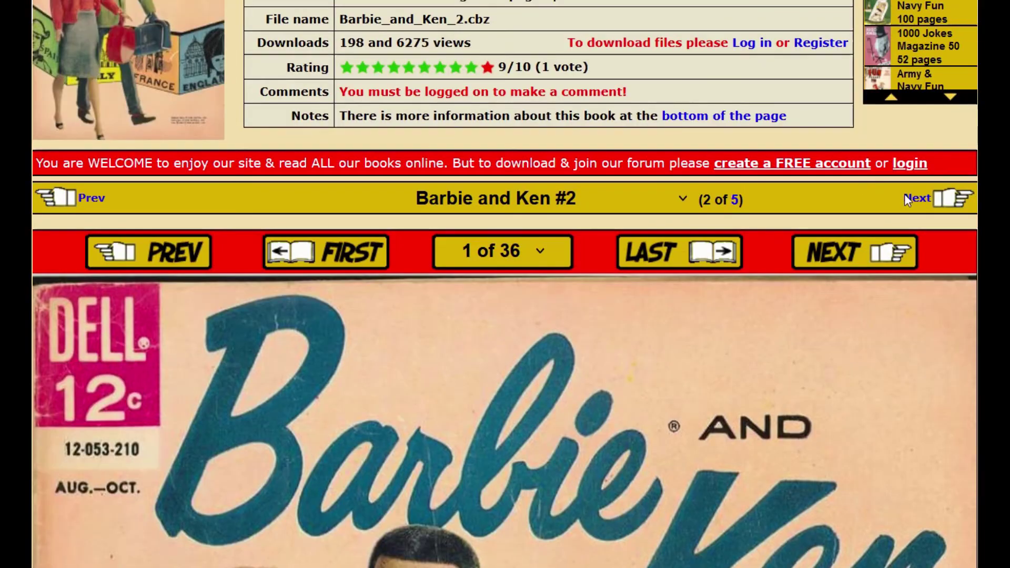
# View the index card and cover of Barbie and Ken 3.
pyautogui.scroll(-13, 851, 216)
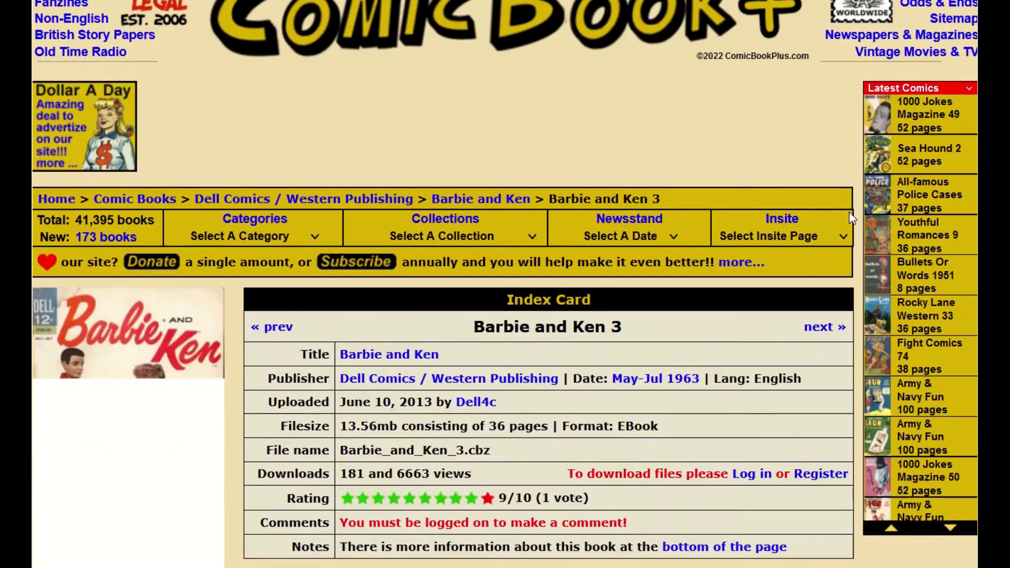
pyautogui.scroll(-8, 851, 220)
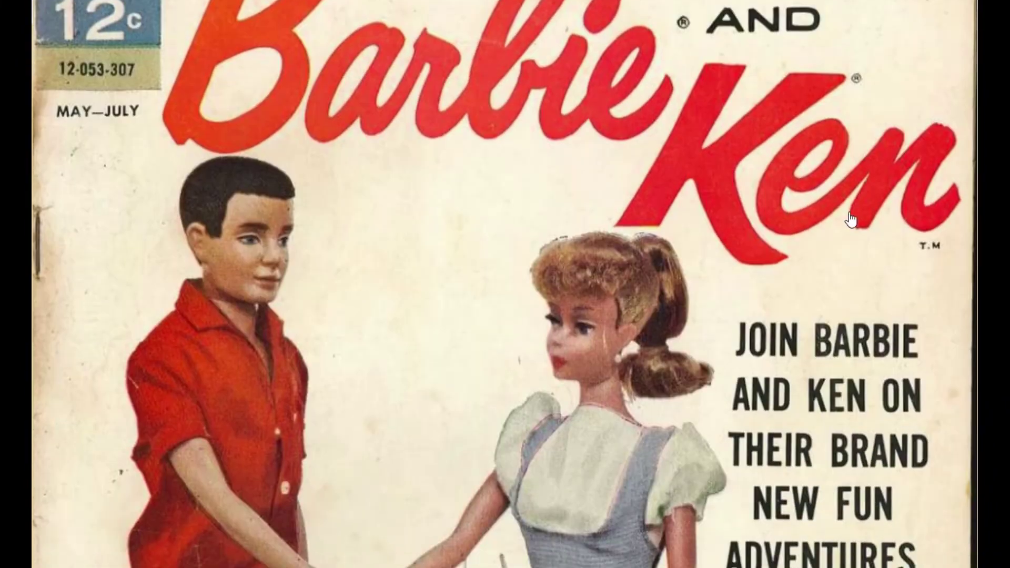
pyautogui.scroll(-4, 851, 220)
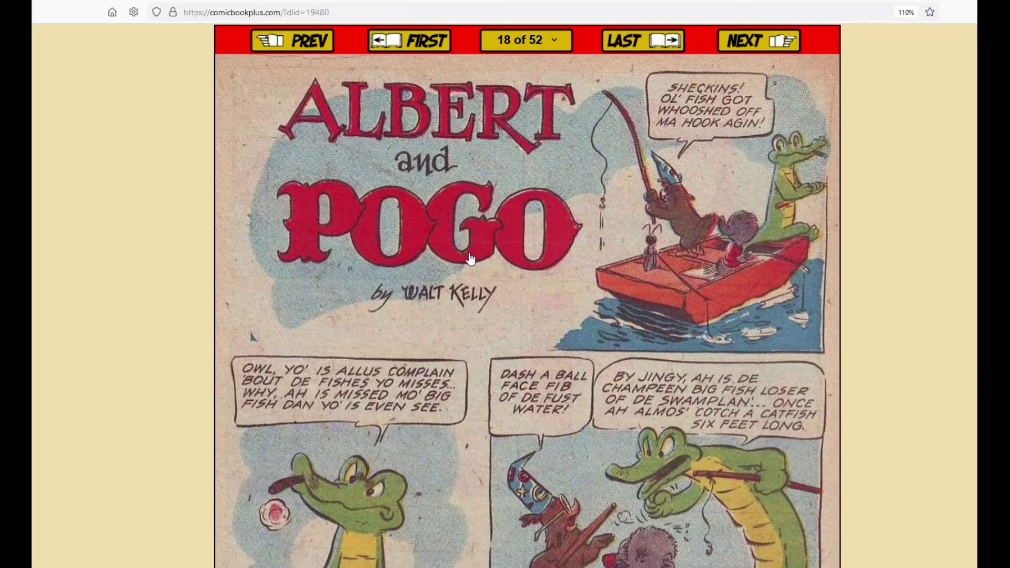
# Go to the index card of Animal Comics 04 - Version 1 and highlight the issue title there.
pyautogui.scroll(8, 471, 257)
pyautogui.scroll(2, 471, 257)
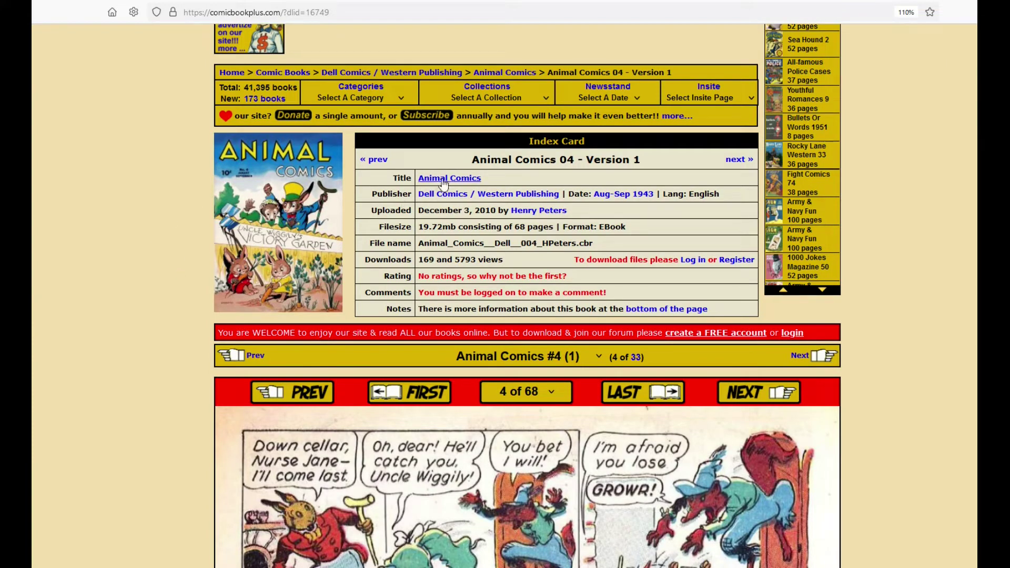
pyautogui.moveTo(472, 160); pyautogui.dragTo(604, 165)
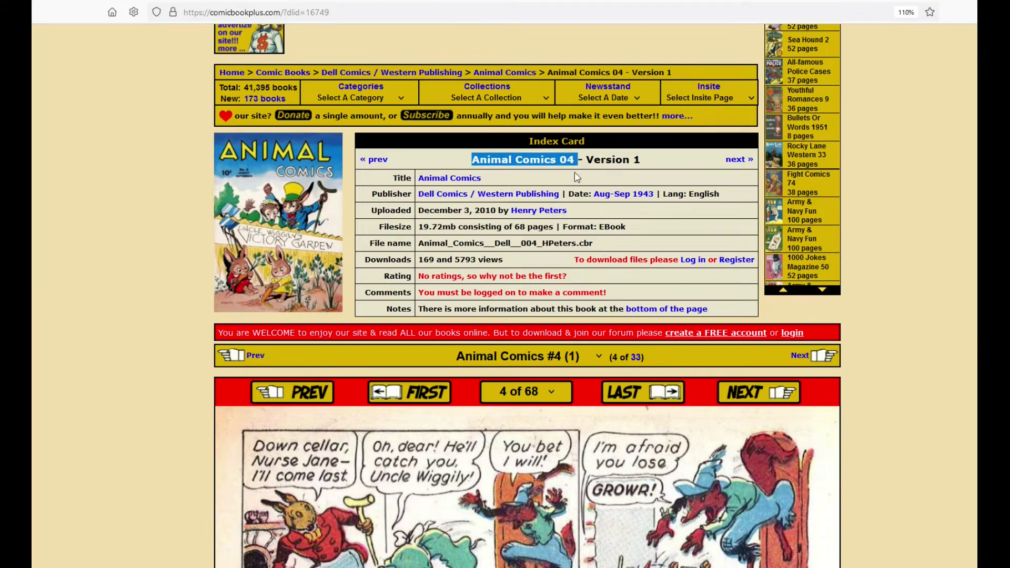
# Examine page 4 of Animal Comics 04 down to the fox panels and open the context options for the page image.
pyautogui.scroll(-4, 577, 178)
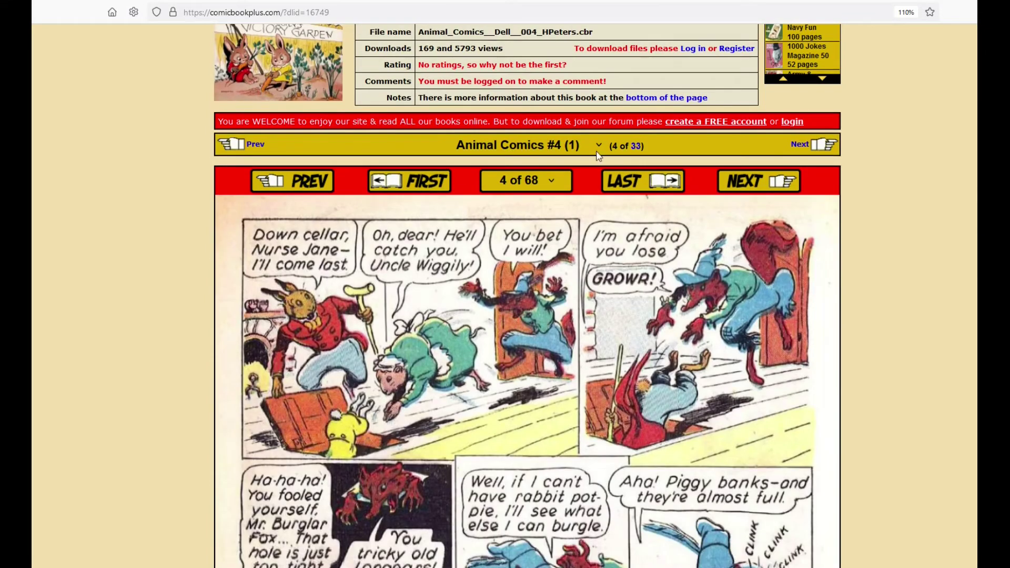
pyautogui.scroll(-9, 431, 225)
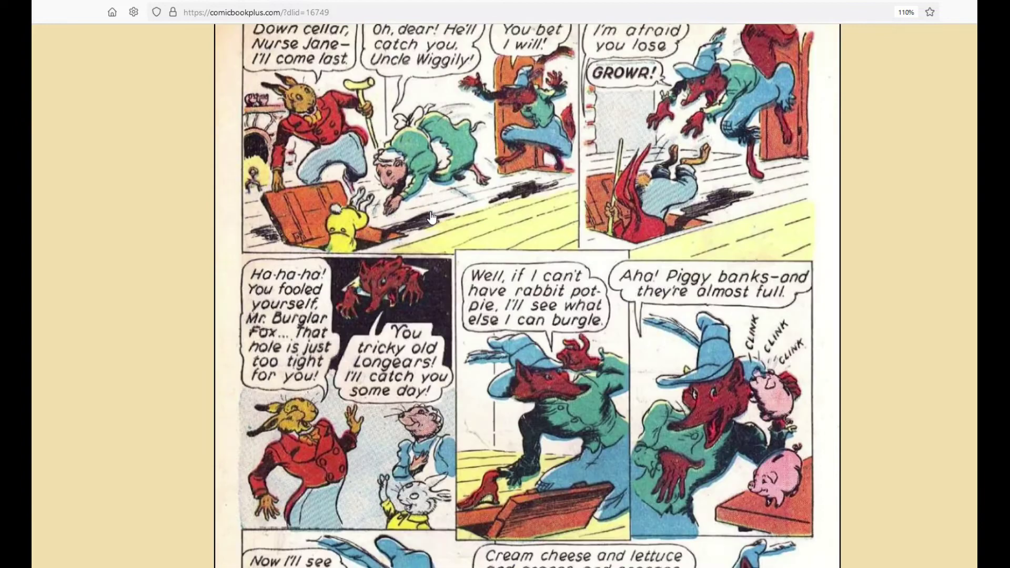
pyautogui.scroll(-1, 322, 233)
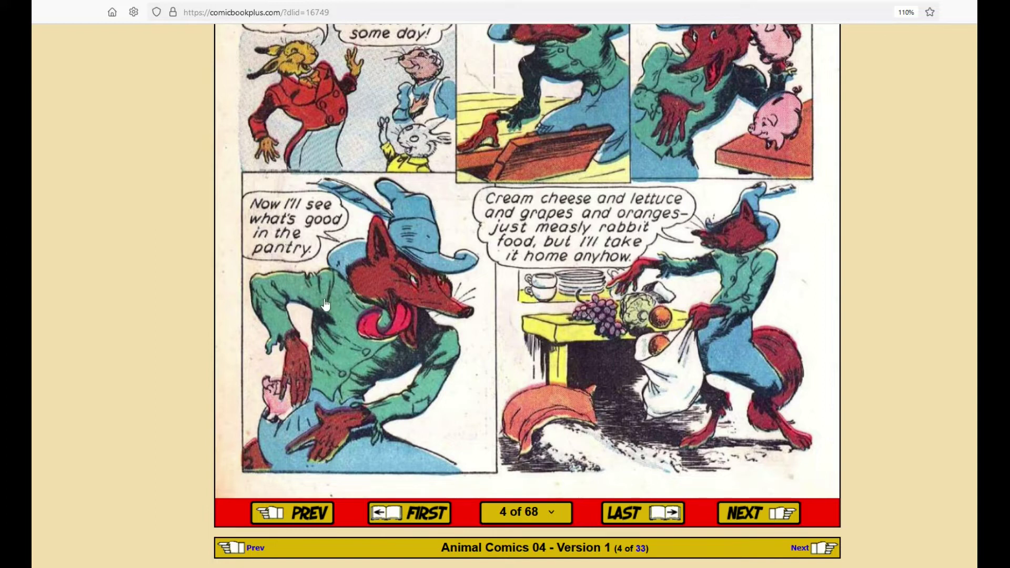
pyautogui.rightClick(427, 214)
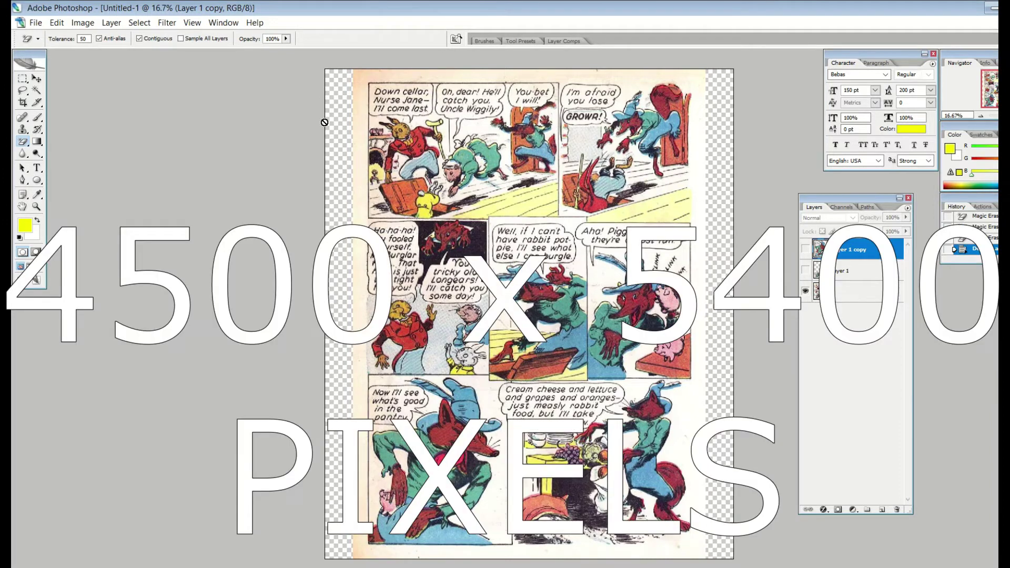
# Switch to Photoshop, hide the full comic page layer and Layer 1, and show only the enlarged fox panel on Layer 1 copy.
pyautogui.click(806, 269)
pyautogui.click(806, 291)
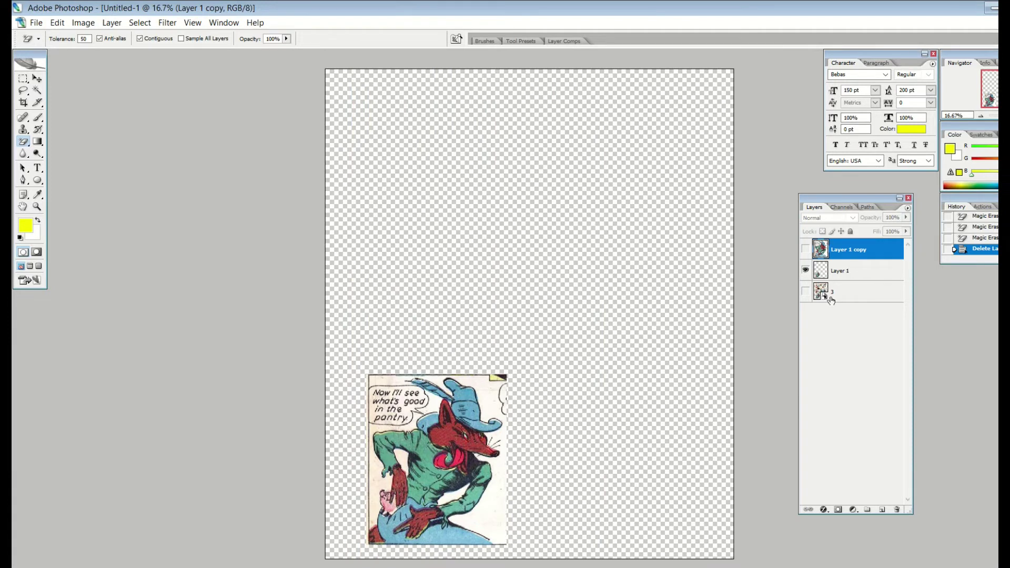
pyautogui.click(806, 270)
pyautogui.click(806, 249)
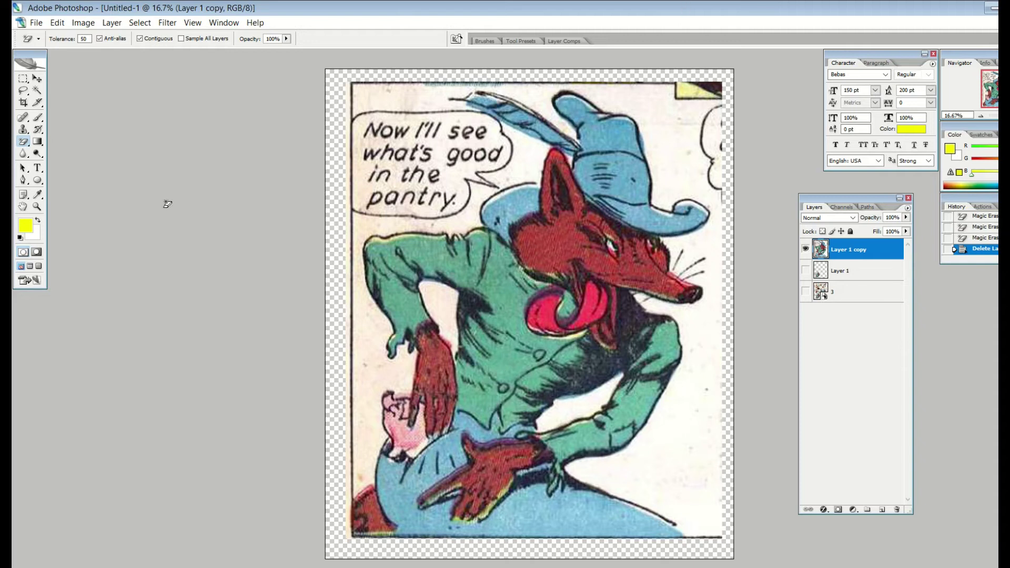
# Remove the paper background around the fox with the Magic Eraser and erase the panel's border lines with the Eraser.
pyautogui.click(23, 142)
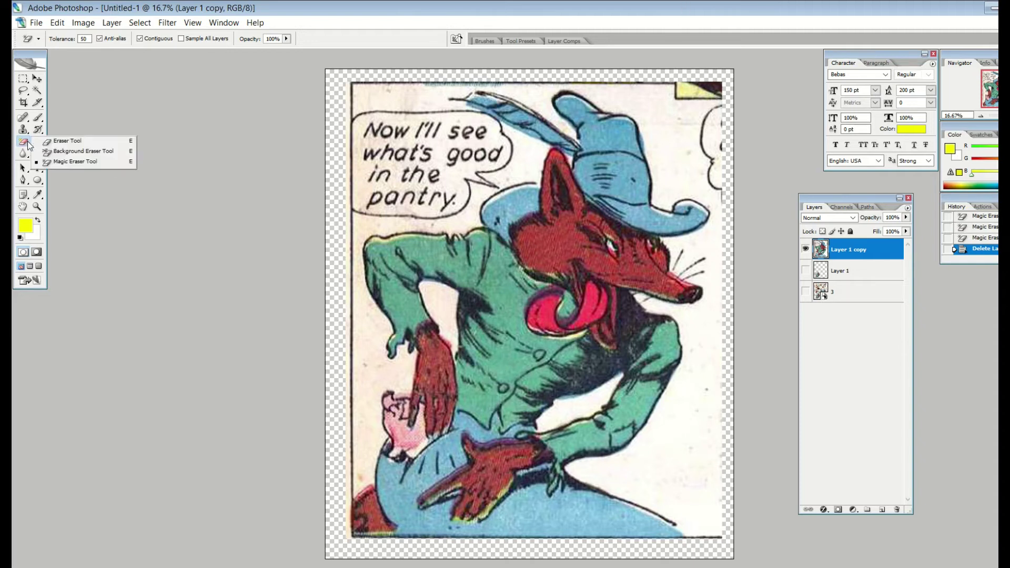
pyautogui.click(55, 162)
pyautogui.click(394, 100)
pyautogui.click(362, 227)
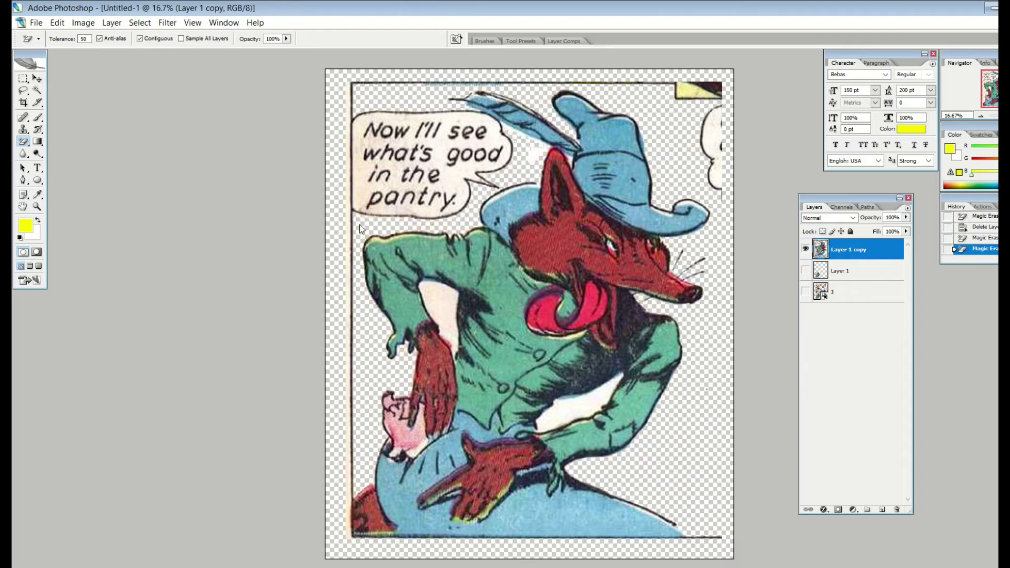
pyautogui.hotkey('shift', 'e')
pyautogui.moveTo(368, 87)
pyautogui.mouseDown()
pyautogui.moveTo(559, 70)
pyautogui.moveTo(705, 84)
pyautogui.mouseUp()
# Place a red-filled layer beneath the fox layer, and erase the leftover patch at the fox's lower left and the speech bubble.
pyautogui.click(39, 195)
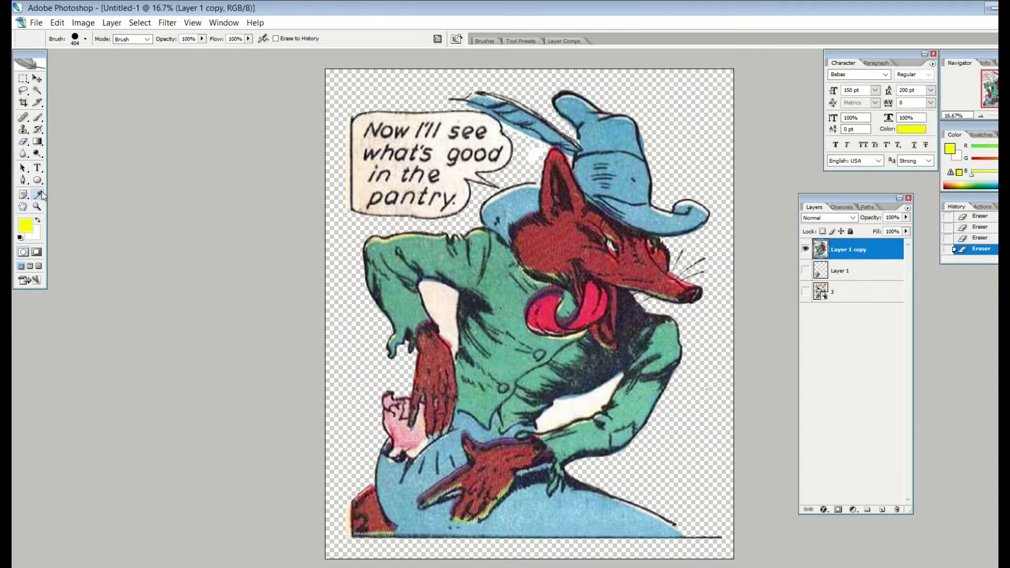
pyautogui.click(377, 519)
pyautogui.press('e')
pyautogui.moveTo(368, 524); pyautogui.dragTo(371, 500)
pyautogui.moveTo(494, 150); pyautogui.dragTo(483, 130)
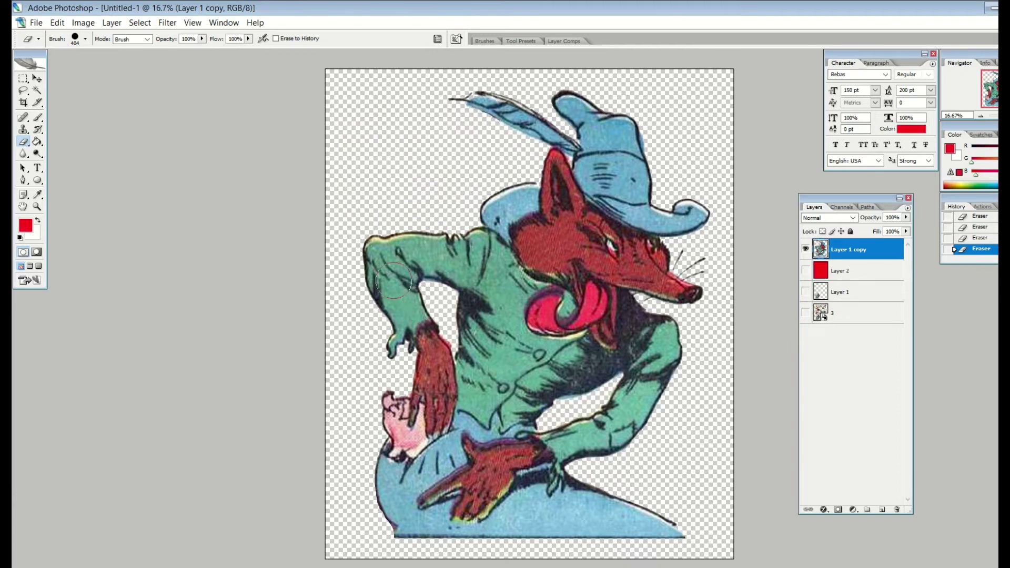
# Scale the fox cutout down proportionally, position it at the lower edge of the canvas and apply the transformation.
pyautogui.click(37, 79)
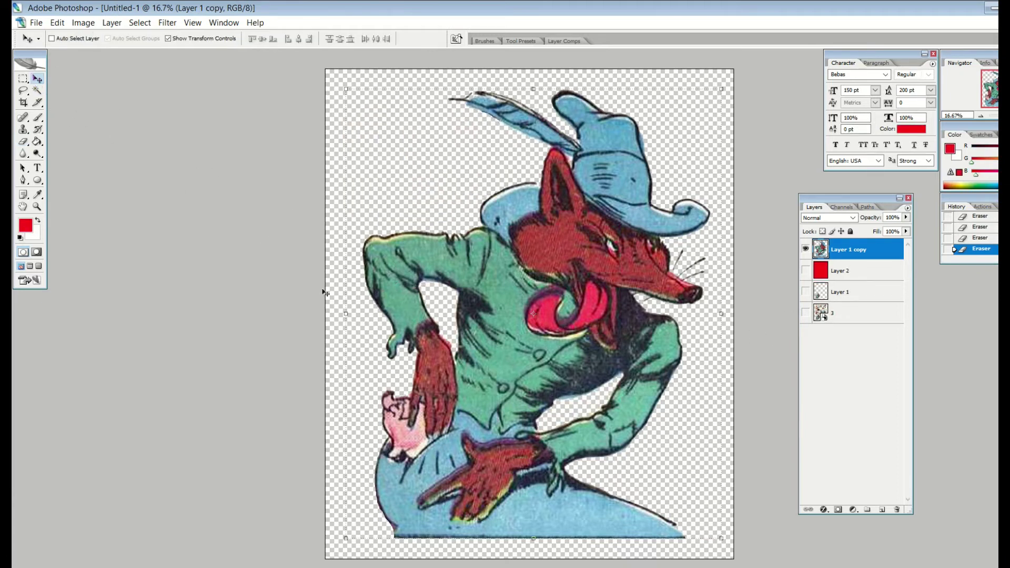
pyautogui.moveTo(505, 358); pyautogui.dragTo(490, 344)
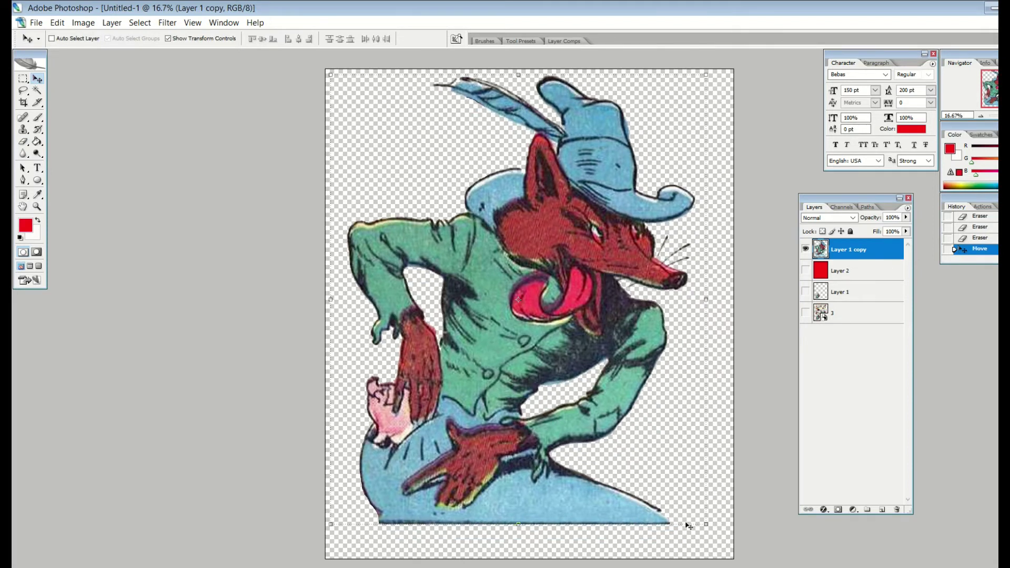
pyautogui.moveTo(703, 523); pyautogui.dragTo(635, 439)
pyautogui.moveTo(332, 172); pyautogui.dragTo(376, 292)
pyautogui.click(36, 78)
pyautogui.click(481, 225)
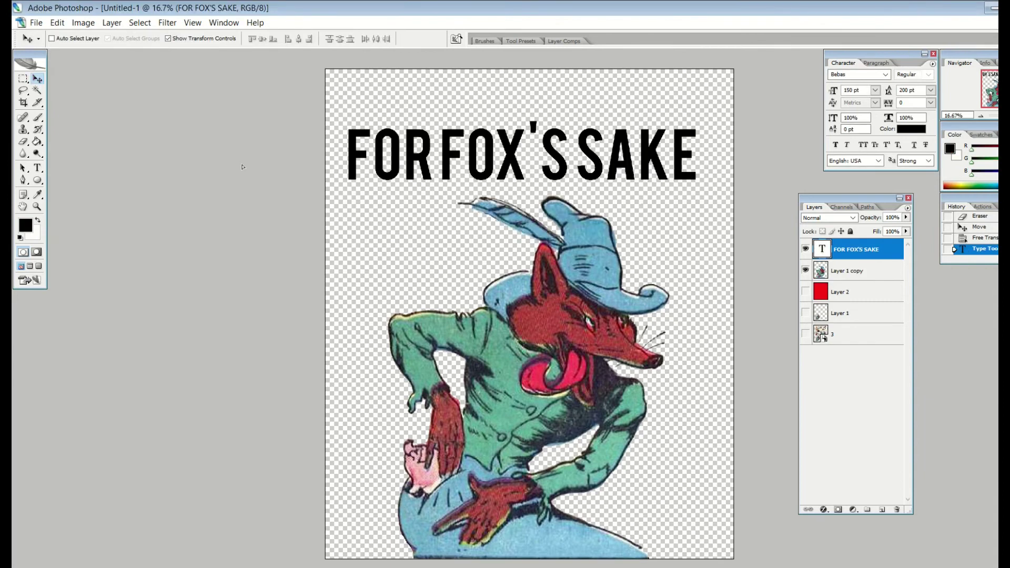
# Switch to the Comic Book Plus site in the browser and open its Funny Animals category.
pyautogui.click(245, 182)
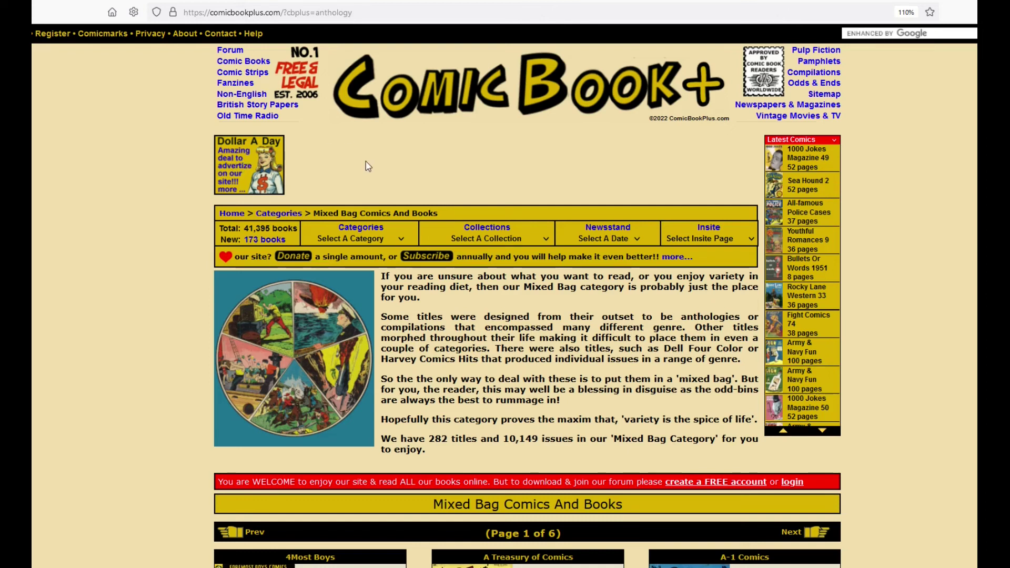
pyautogui.click(397, 238)
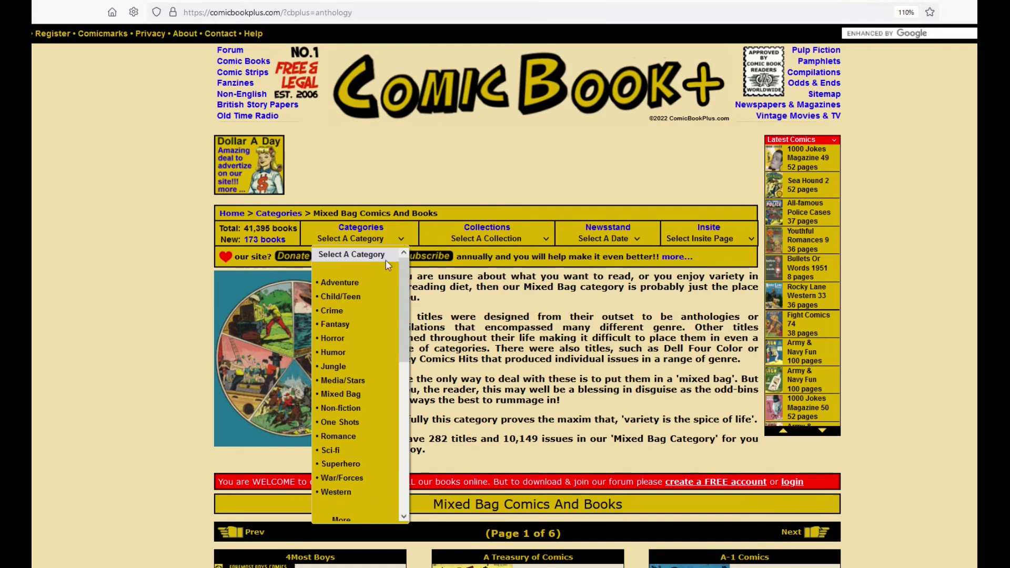
pyautogui.scroll(-3, 340, 308)
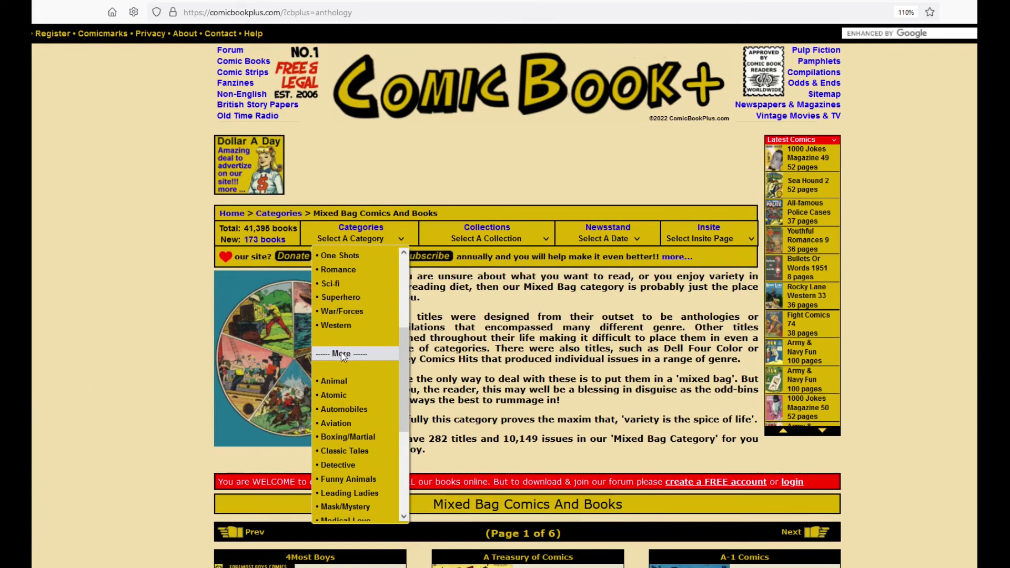
pyautogui.scroll(-2, 368, 363)
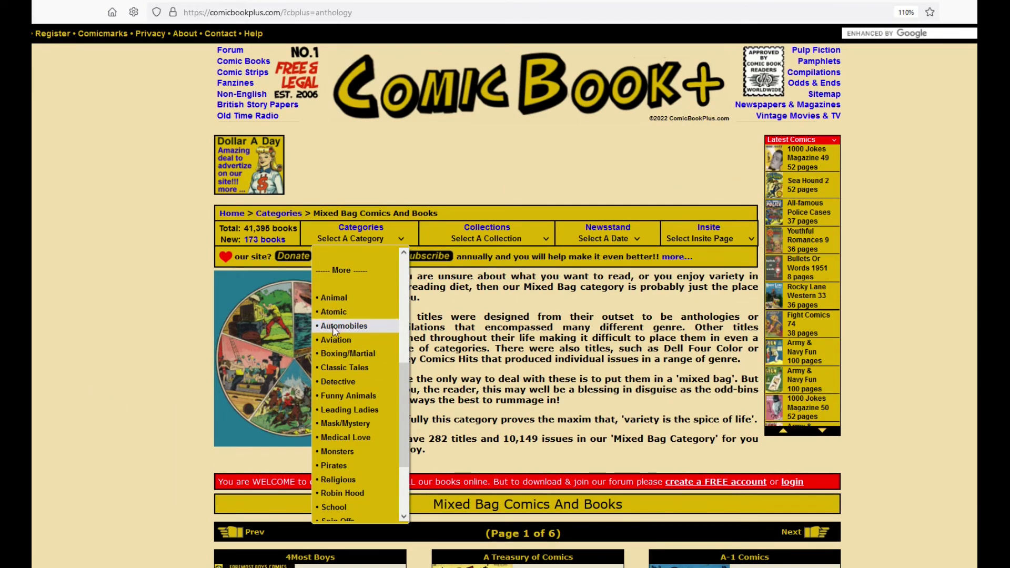
pyautogui.click(343, 395)
# Look through the first page of Funny Animals titles and go on to page 2 of the listing.
pyautogui.scroll(-7, 229, 358)
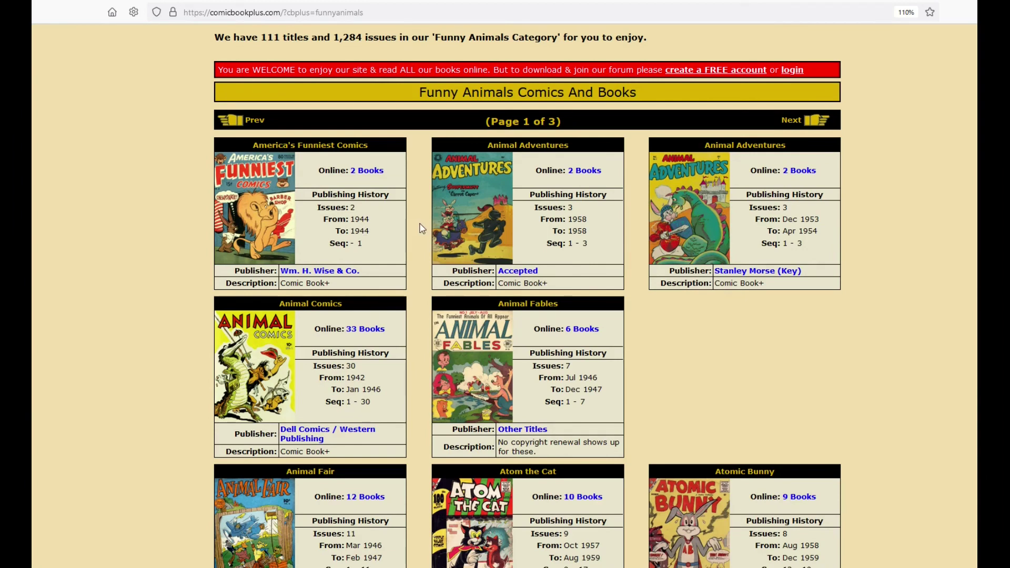
pyautogui.scroll(2, 361, 292)
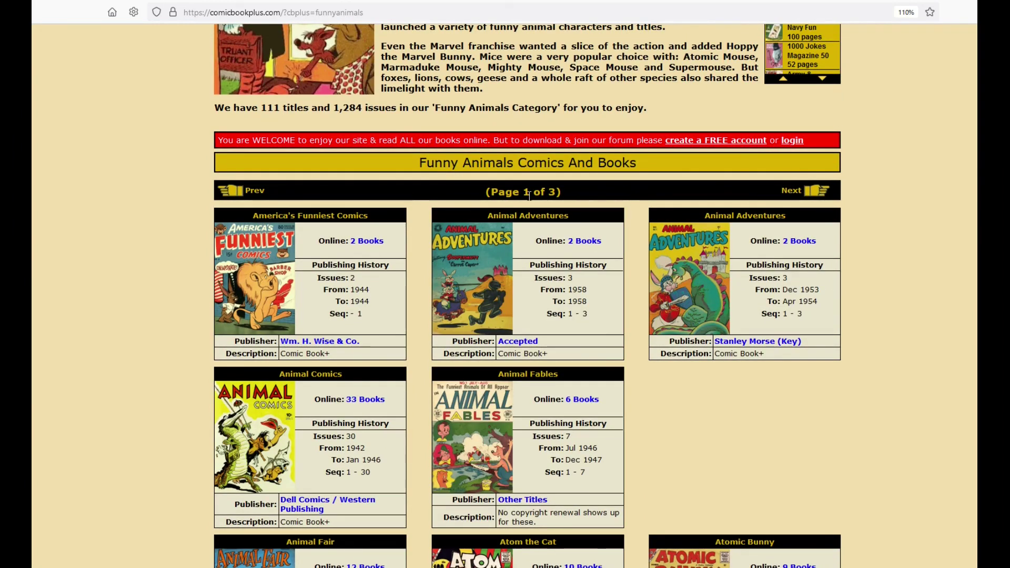
pyautogui.moveTo(482, 193); pyautogui.dragTo(609, 198)
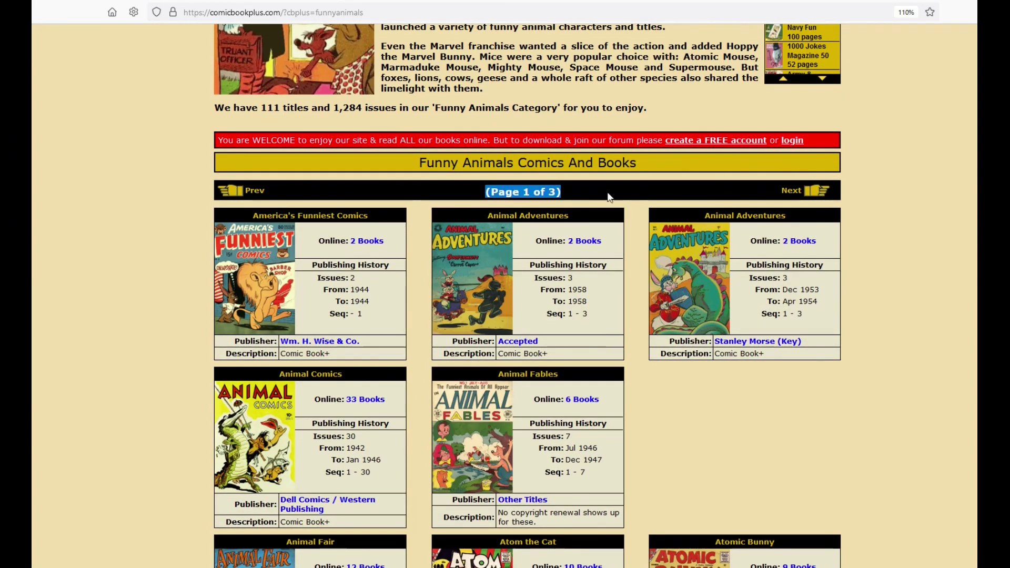
pyautogui.click(787, 191)
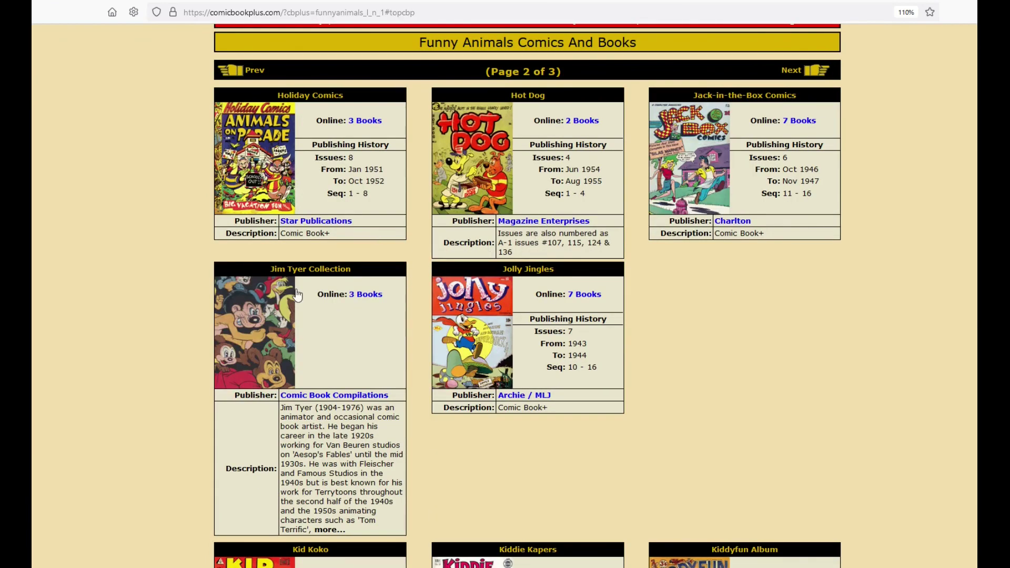